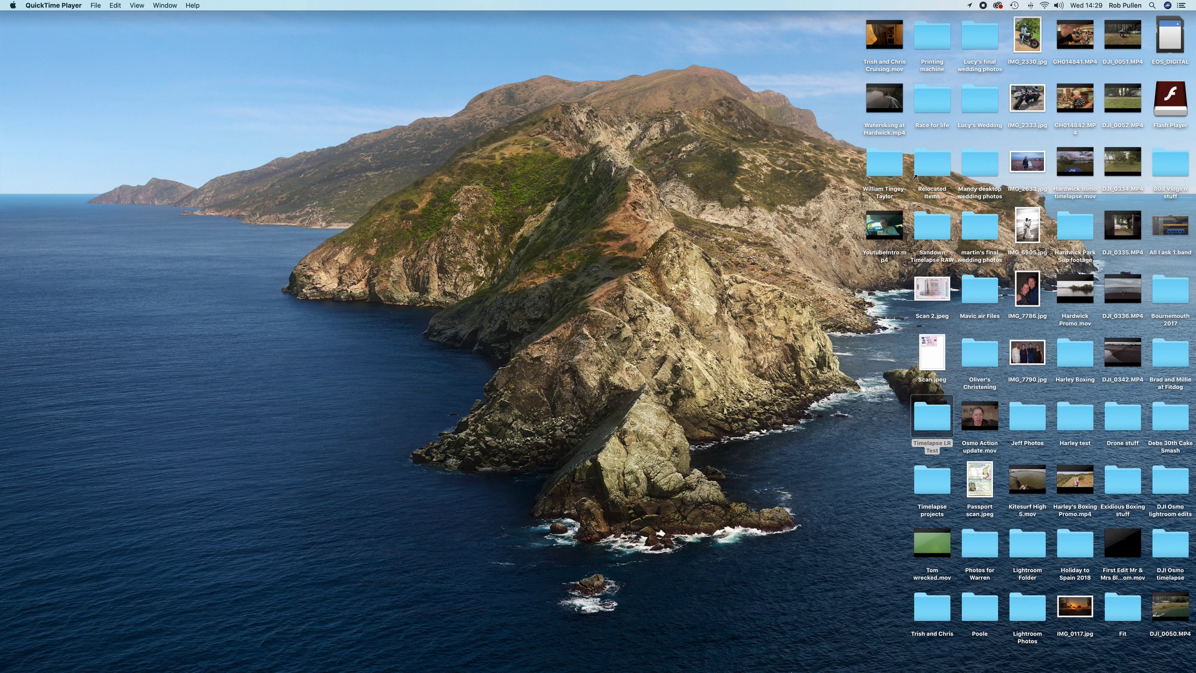
Switch to DaVinci Resolve by restoring the minimised "Da vinci test" project window
mouse_move(972, 660)
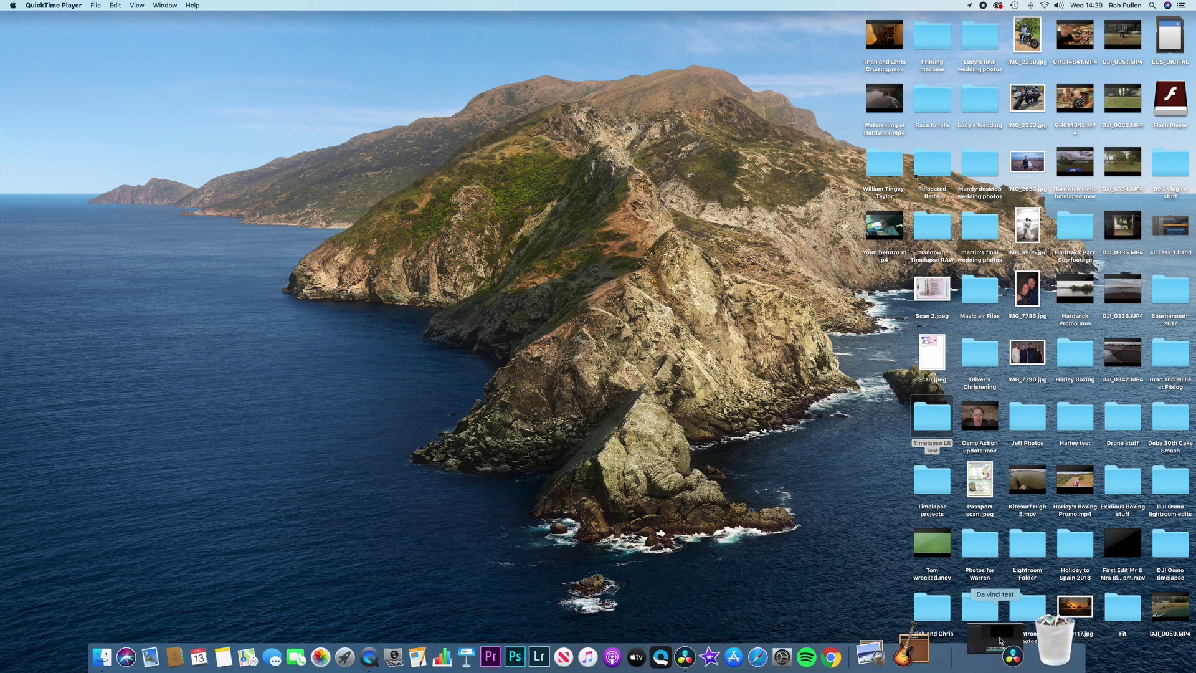
click(1000, 641)
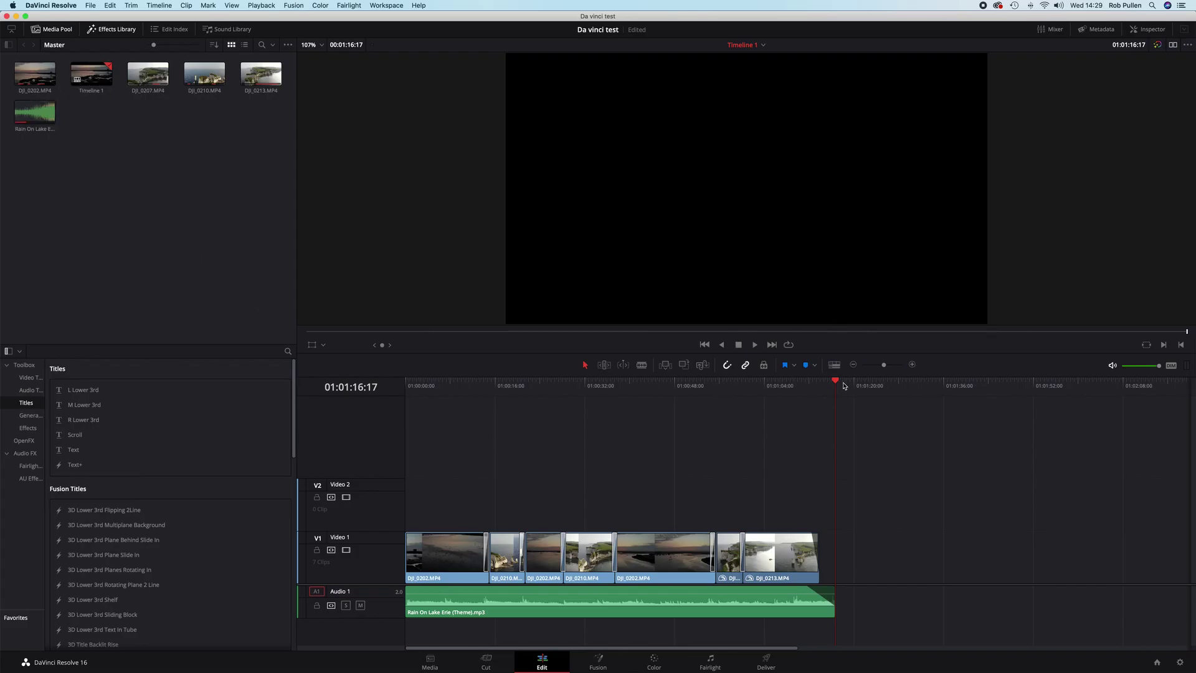
Play back the existing edit on Timeline 1 from the start, adjusting the system volume
drag(835, 382, 339, 350)
key(XF86AudioLowerVolume)
key(XF86AudioLowerVolume)
key(XF86AudioLowerVolume)
key(XF86AudioLowerVolume)
key(XF86AudioLowerVolume)
key(j)
key(j)
key(j)
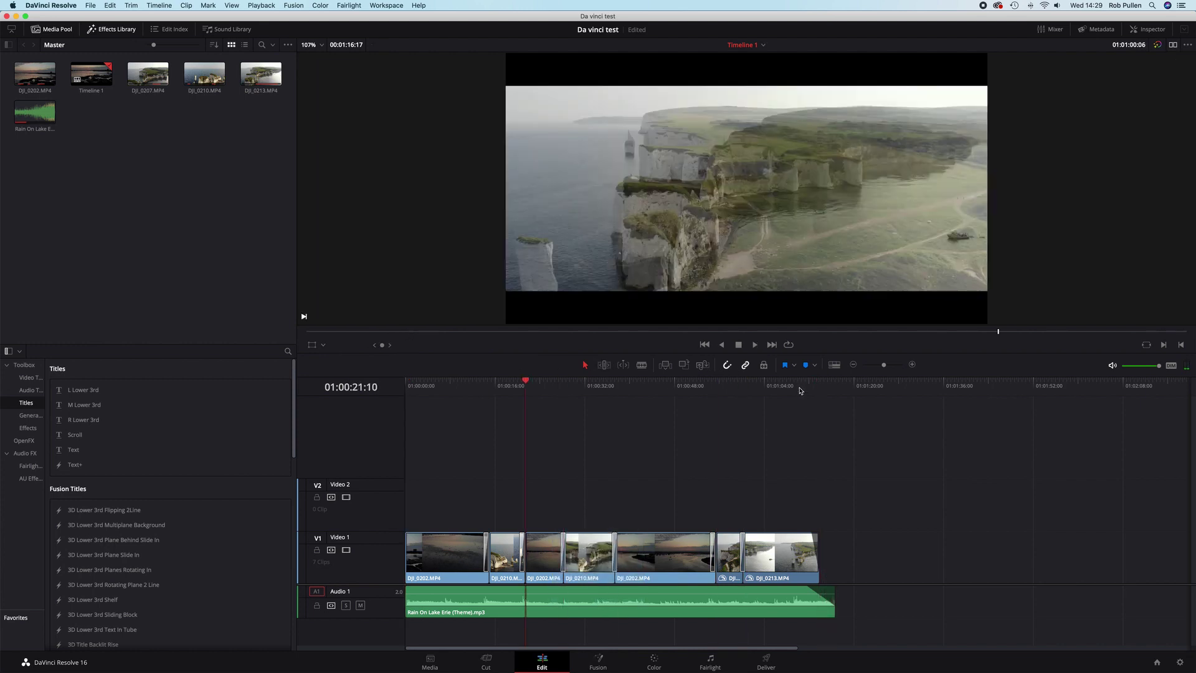
key(space)
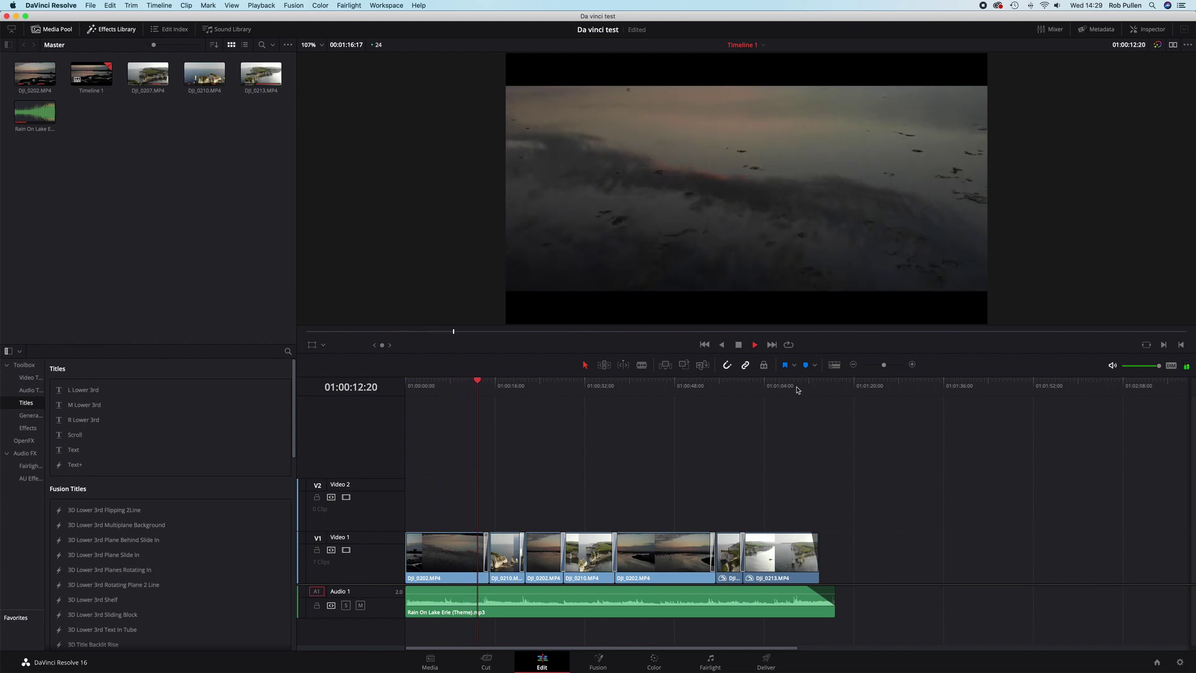
key(XF86AudioRaiseVolume)
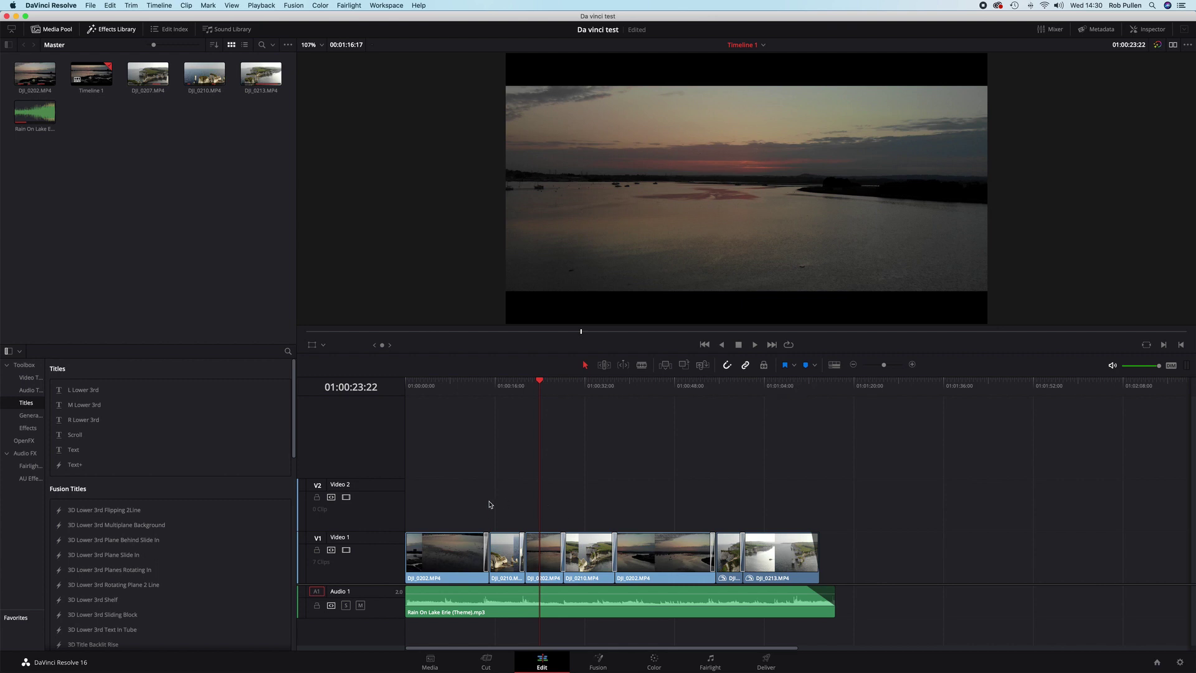
Delete all video and audio clips from Timeline 1 and return the playhead to 01:00:00:00
drag(450, 483, 889, 617)
key(Delete)
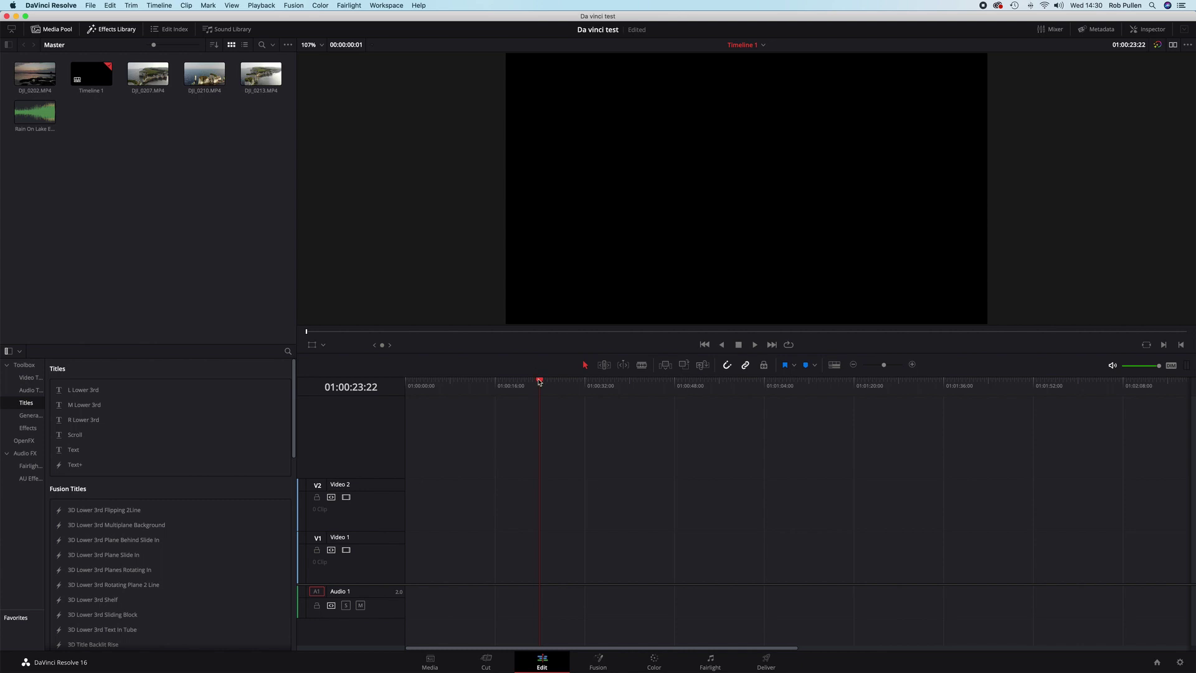
drag(528, 376, 380, 372)
drag(30, 165, 284, 84)
click(156, 185)
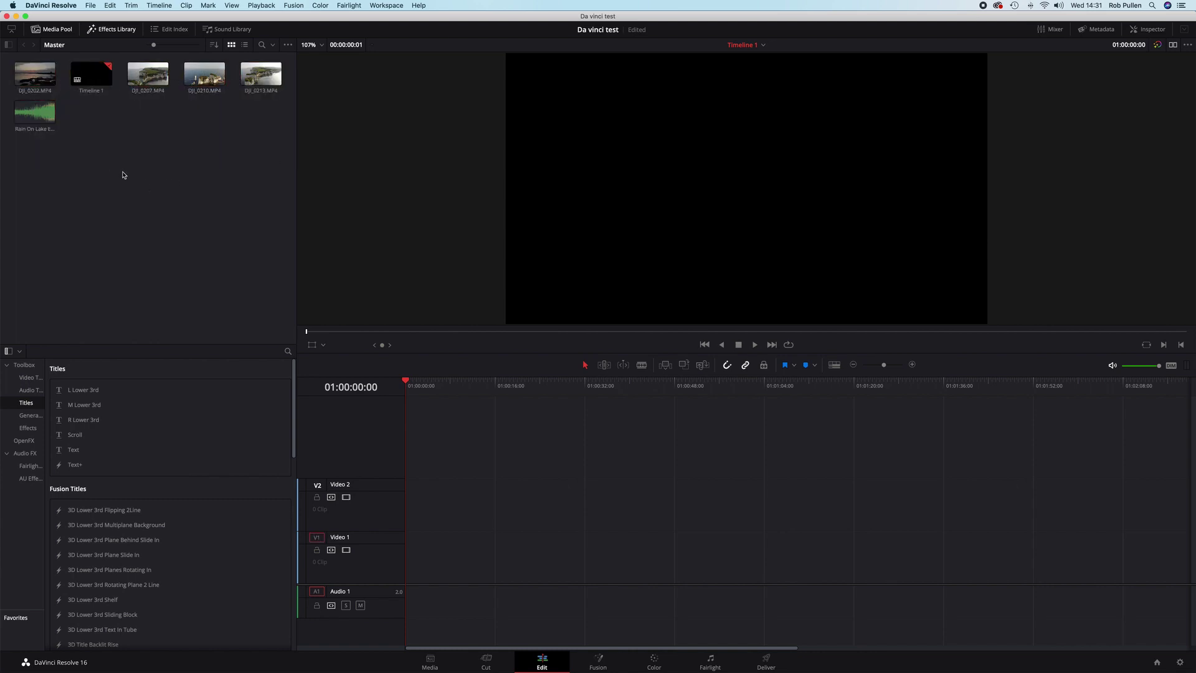
right_click(114, 141)
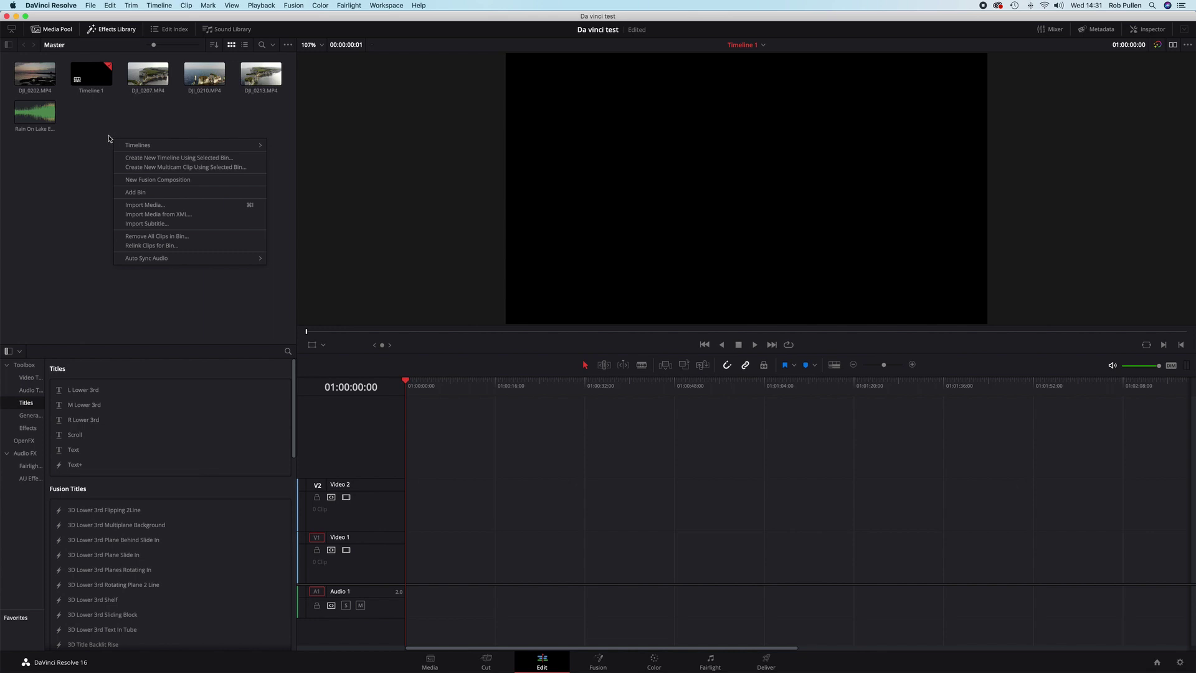
click(141, 207)
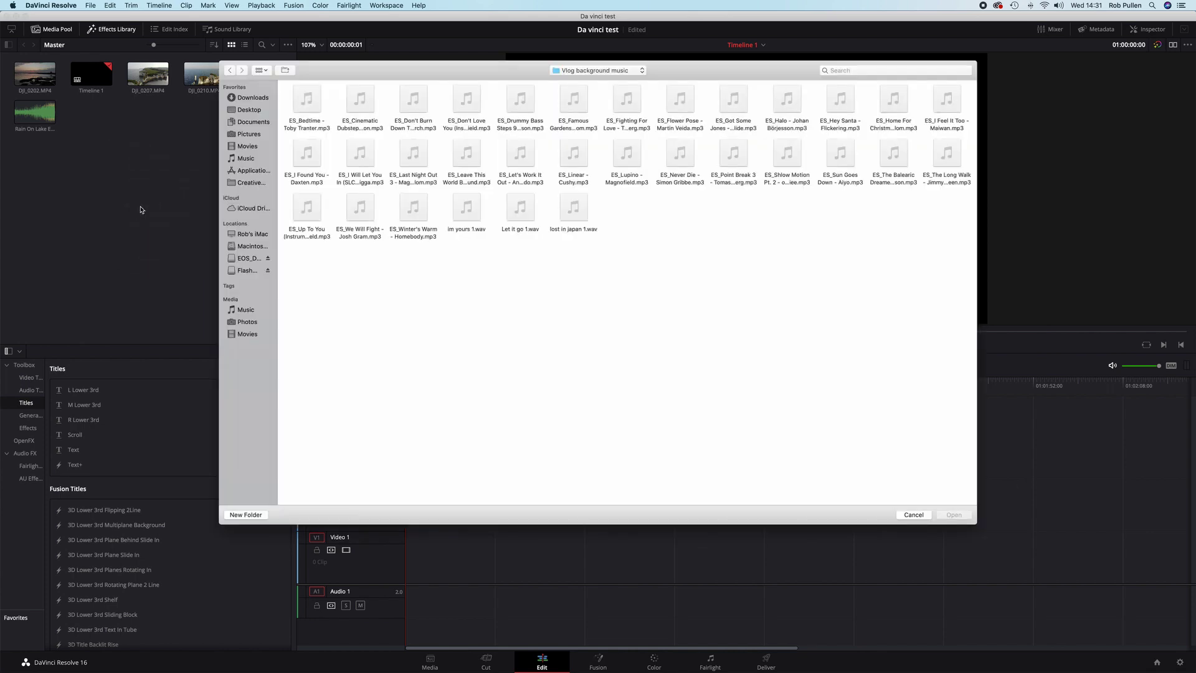
click(251, 110)
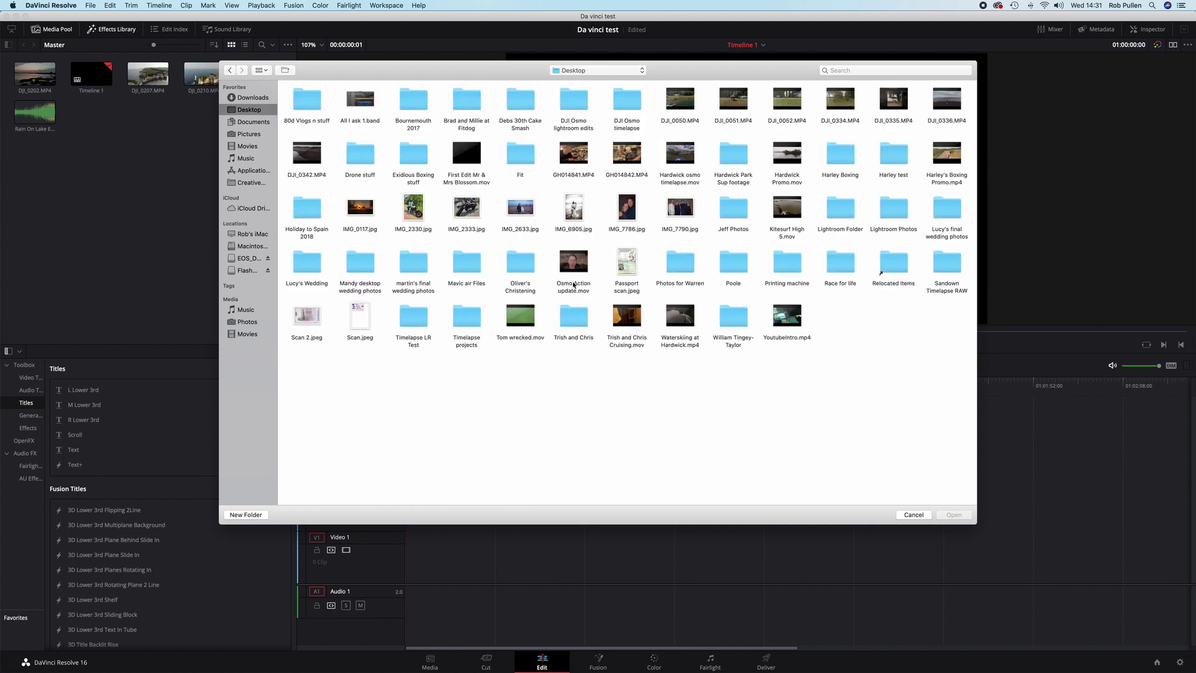
click(923, 513)
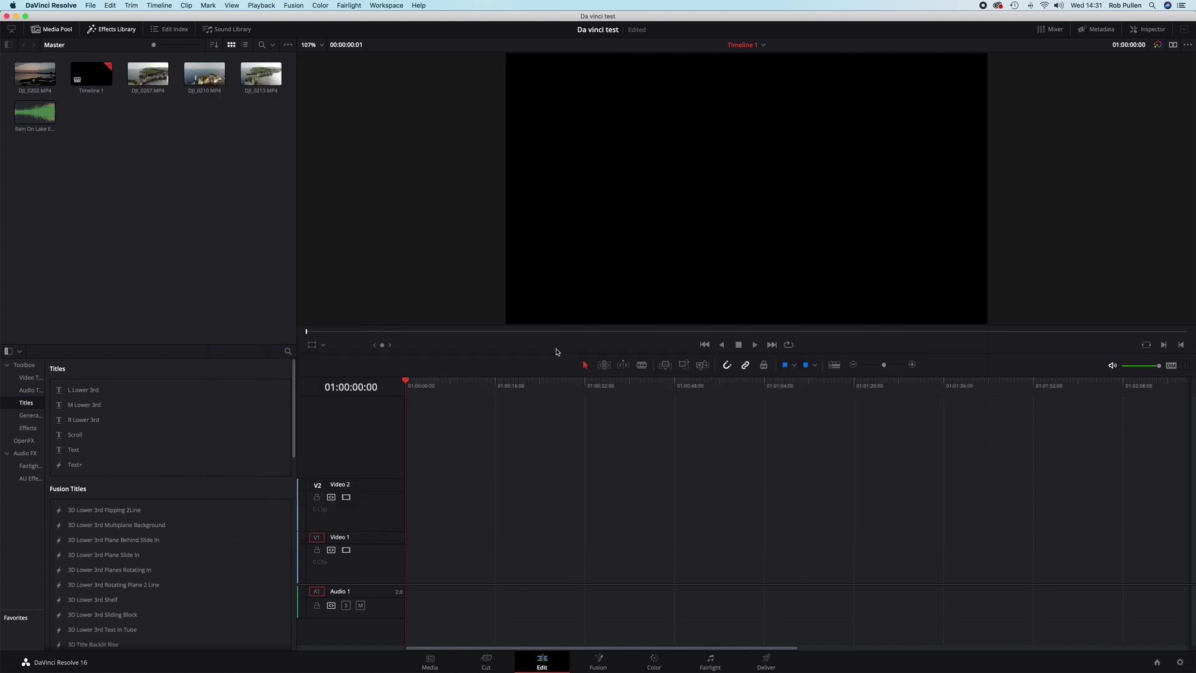
Place DJI_0202.MP4 on the Video 2 track at the start of the timeline
click(43, 80)
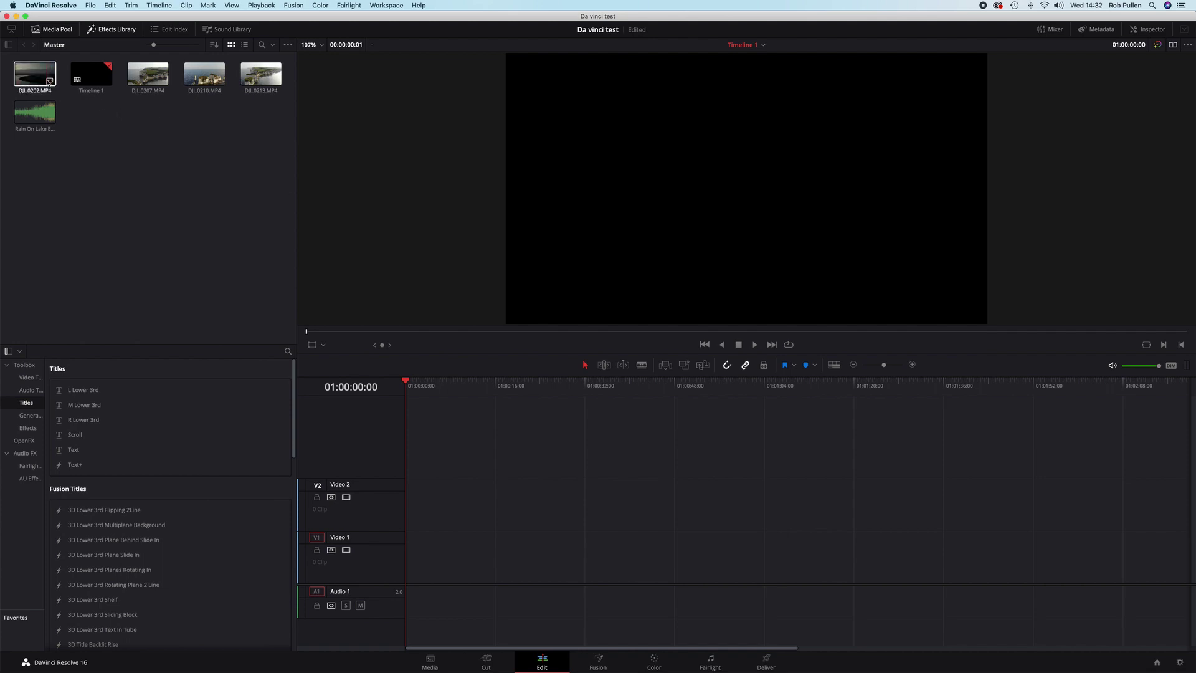
click(91, 83)
drag(32, 77, 406, 489)
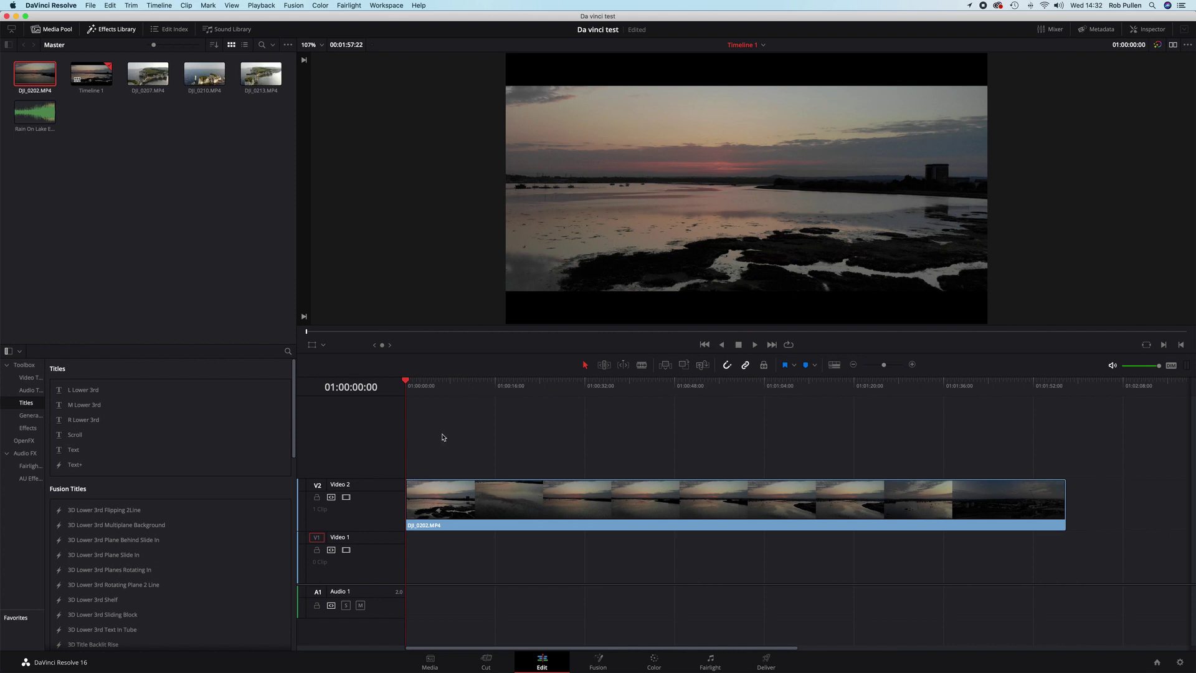
Play the opening seconds of the DJI_0202.MP4 clip and return the playhead to the start
key(space)
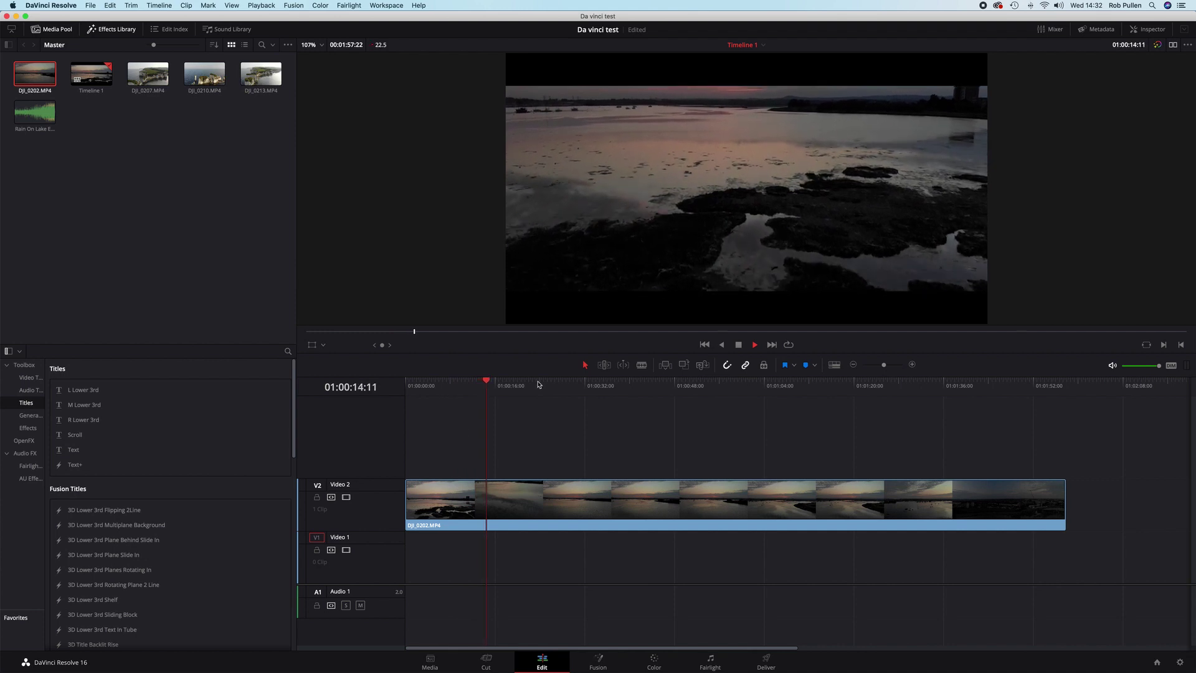
key(space)
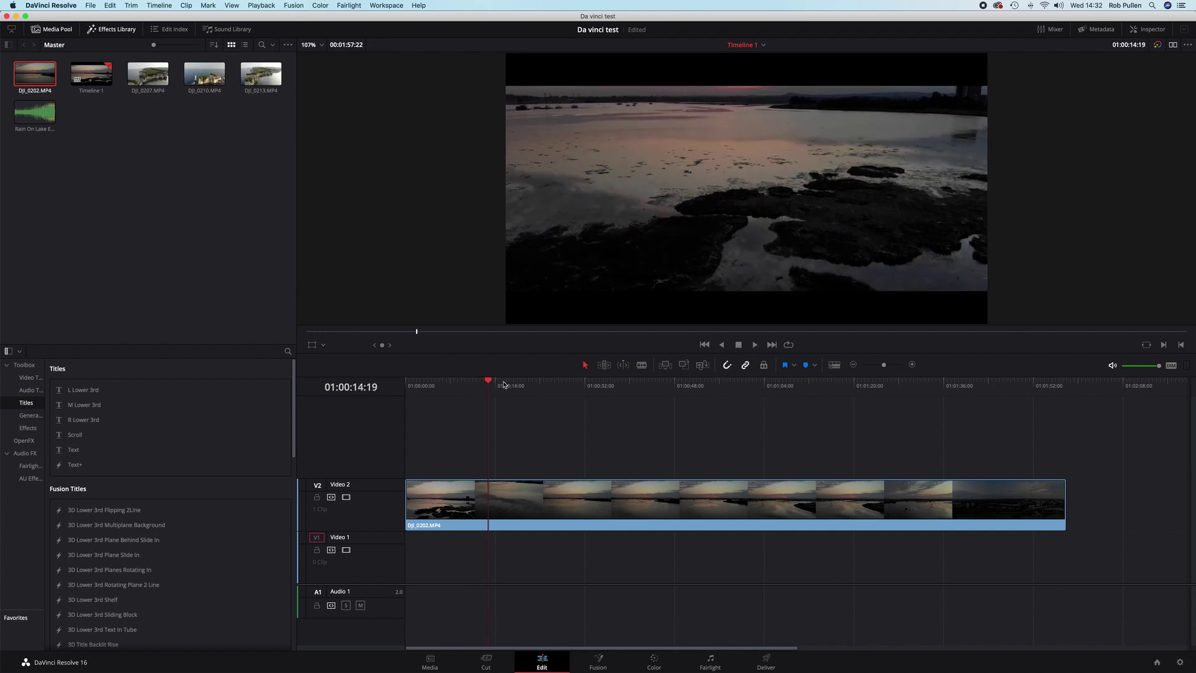
drag(490, 382, 392, 378)
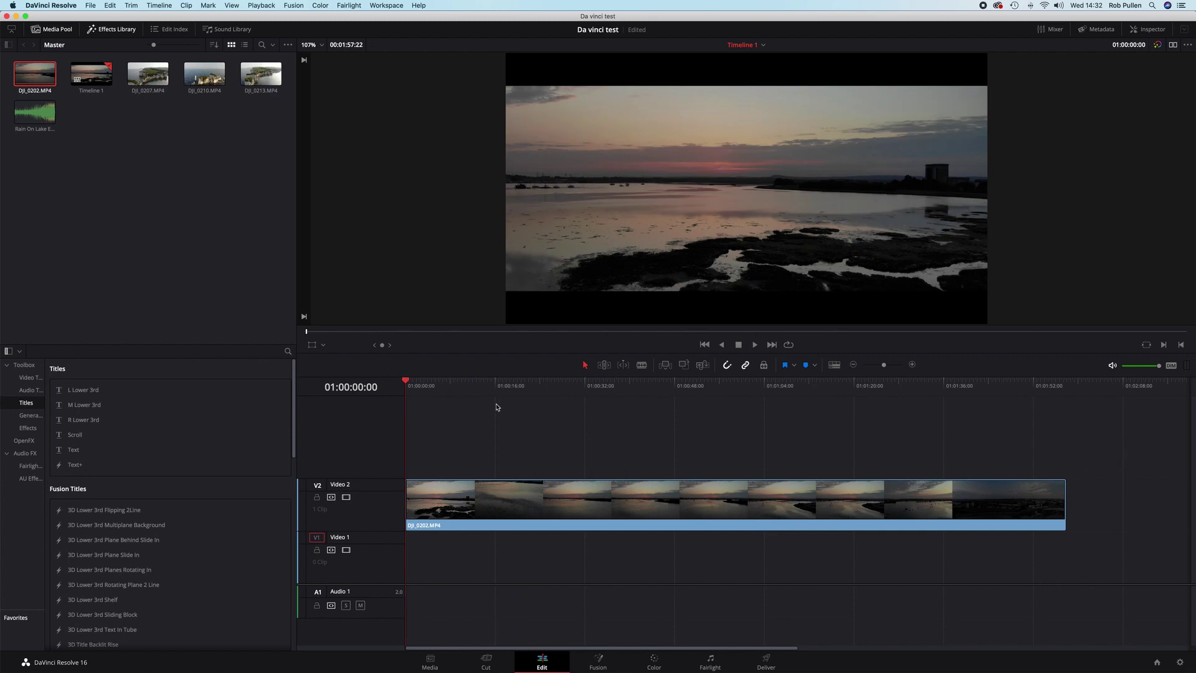
Split the DJI_0202.MP4 clip at 01:00:16:13 and delete the part after the cut
drag(409, 382, 488, 380)
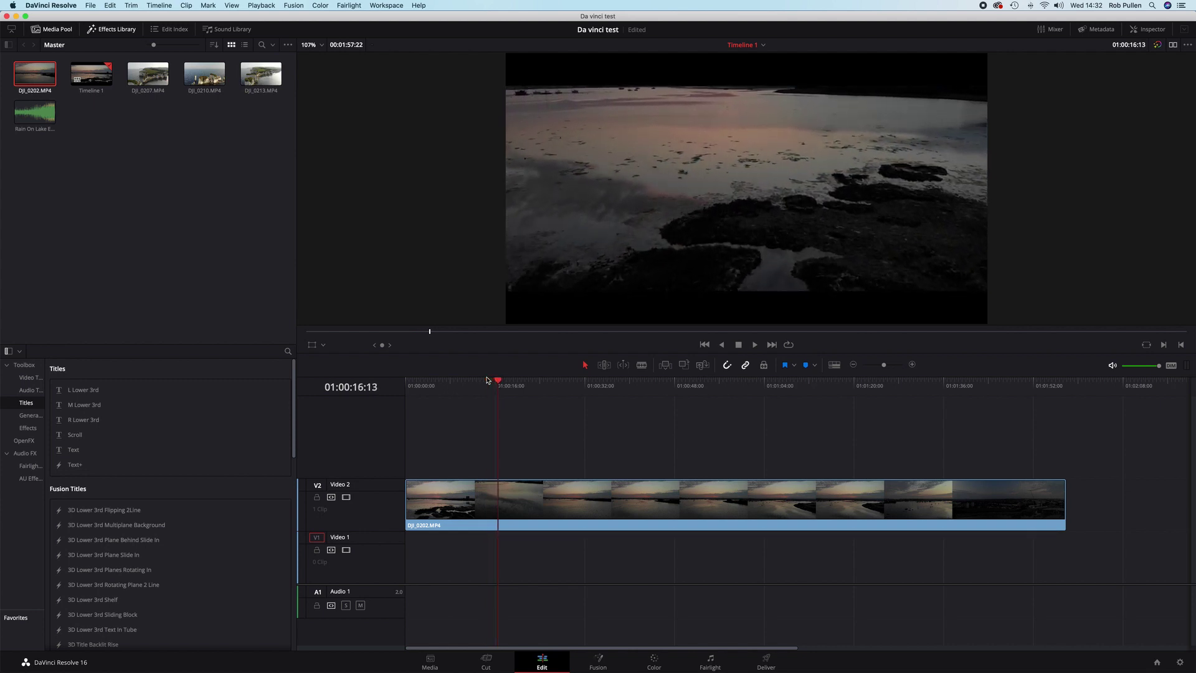
key(super+b)
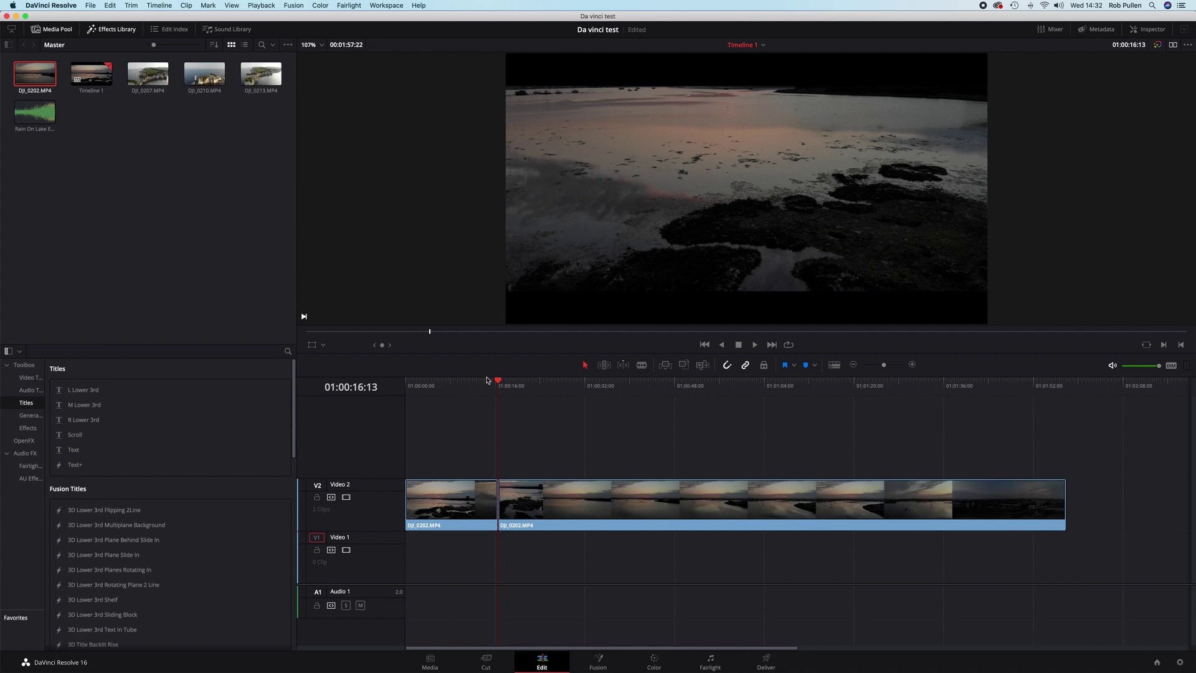
drag(515, 502, 619, 502)
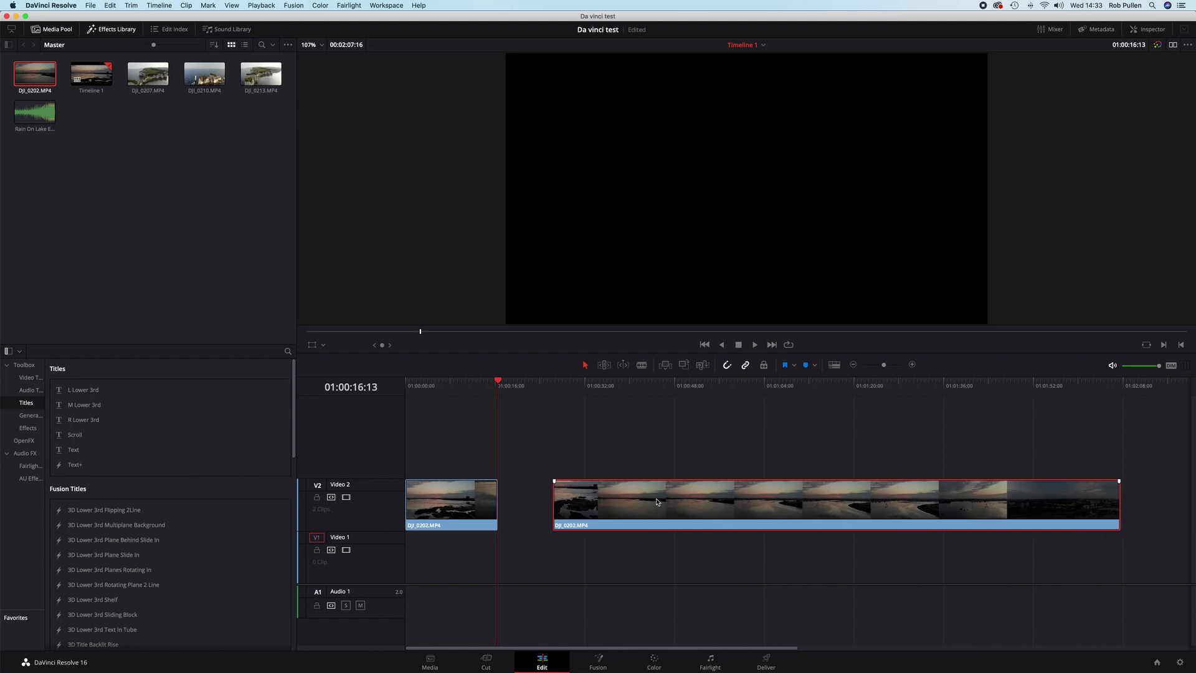
key(BackSpace)
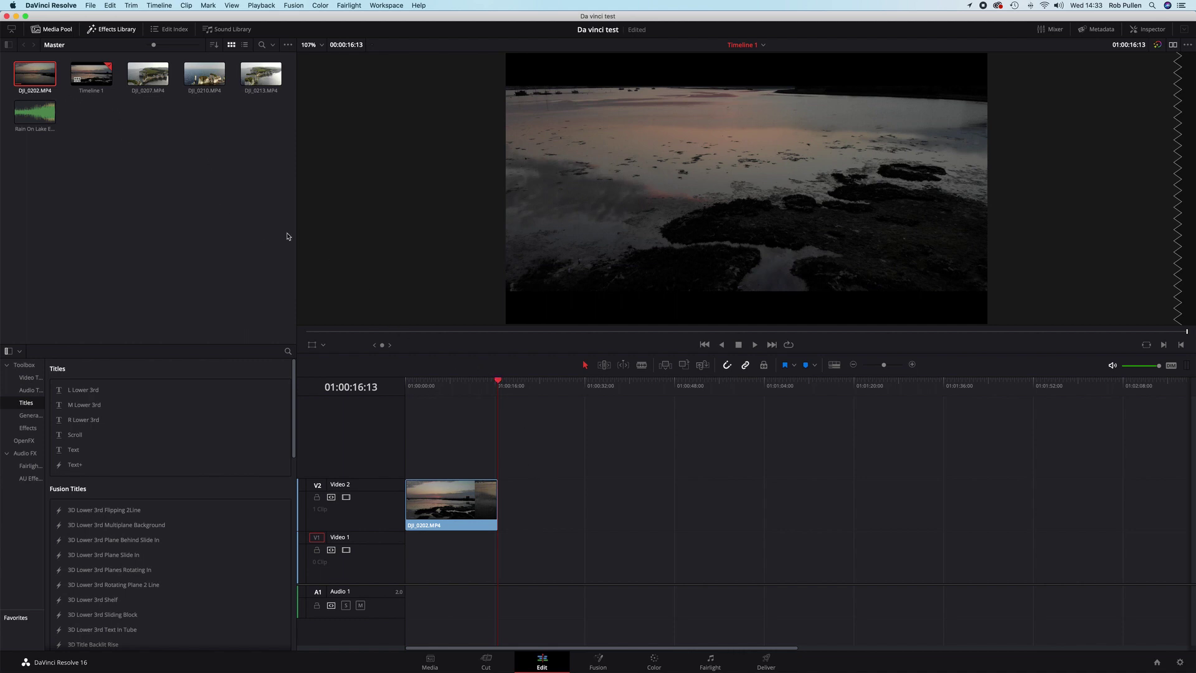
Add DJI_0207.MP4 after the DJI_0202.MP4 clip on Video 2 and shift it along the track to leave a gap
drag(147, 80, 496, 486)
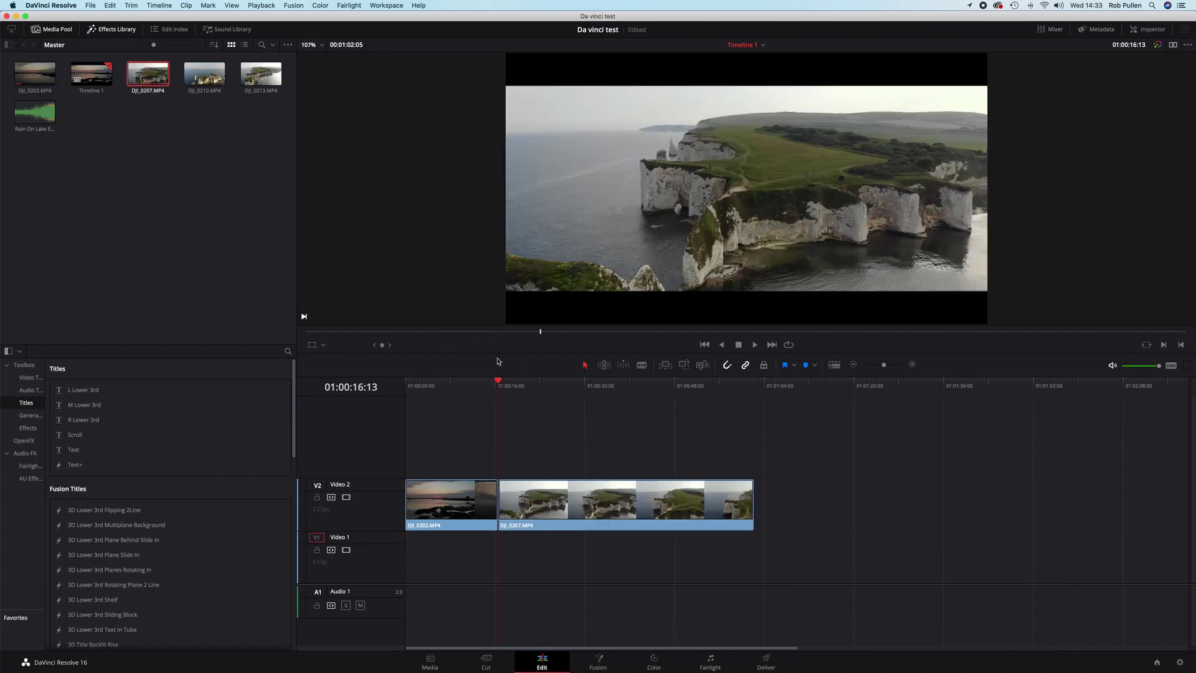
drag(497, 381, 477, 381)
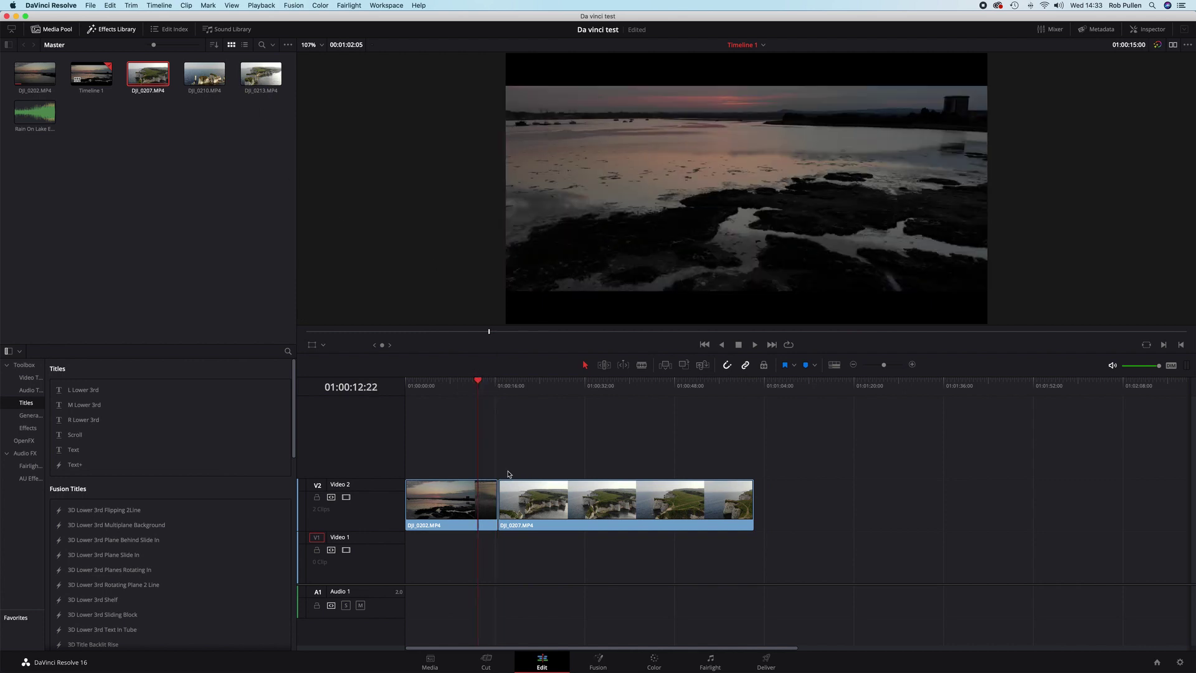
drag(564, 500, 707, 496)
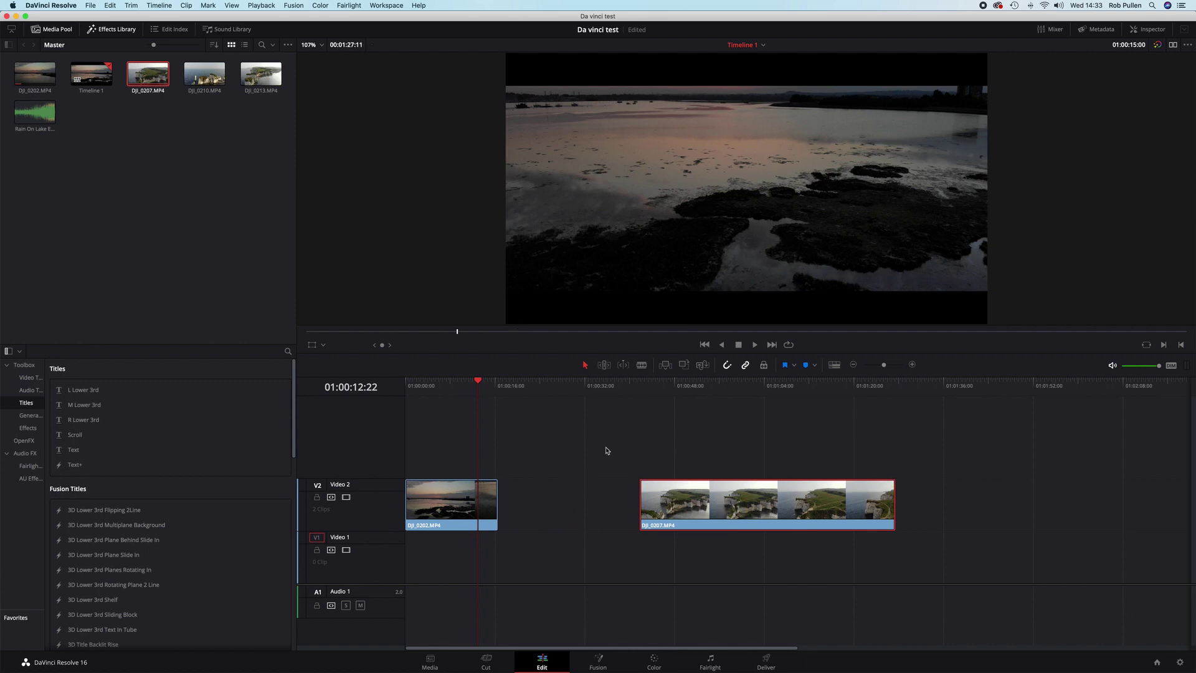
Split the DJI_0207.MP4 clip at 01:01:06:08 and move its second part ahead of the first, closing all gaps after DJI_0202.MP4
drag(478, 381, 778, 405)
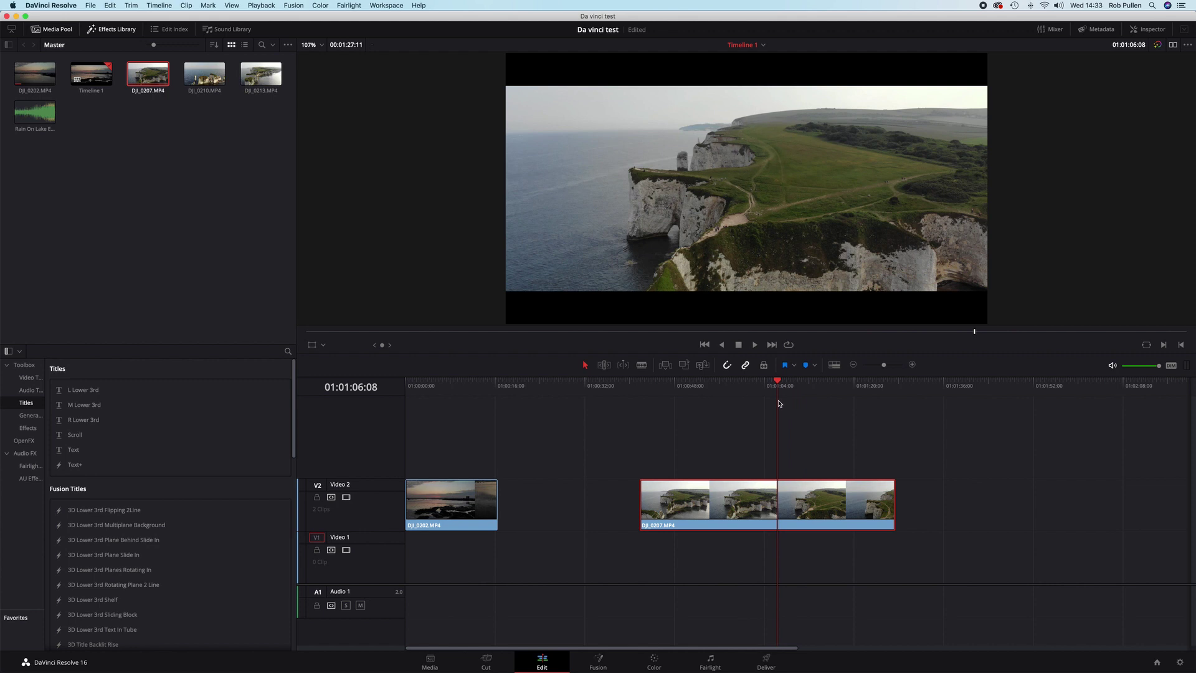
key(super+b)
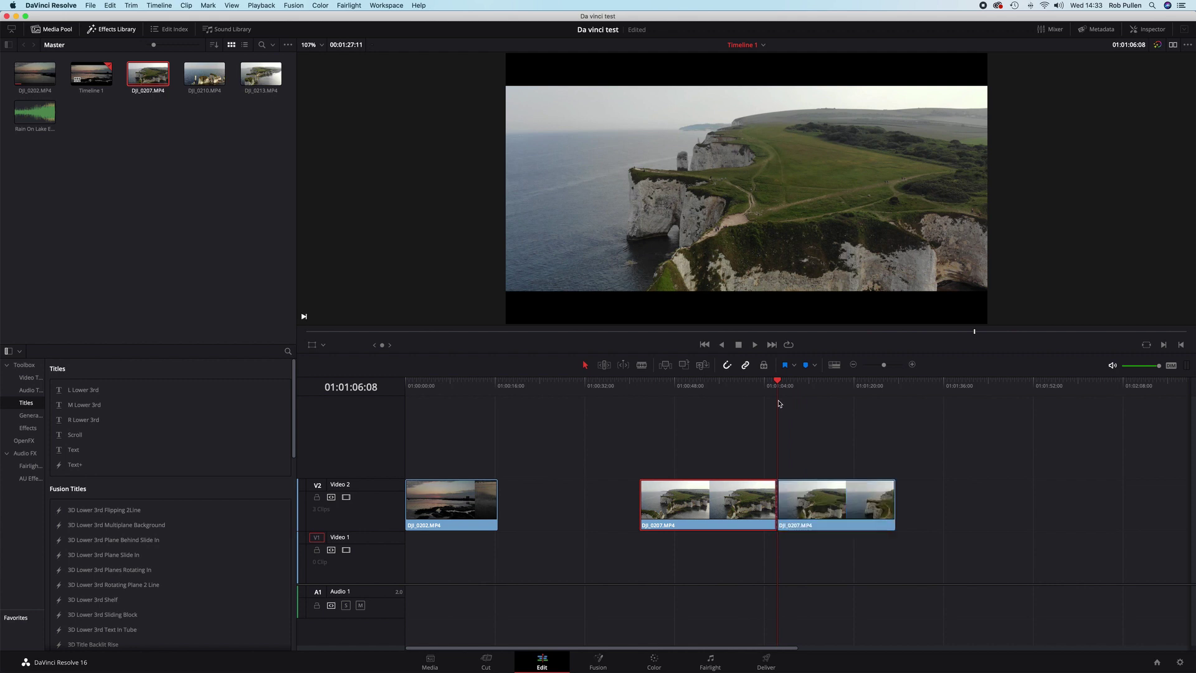
drag(834, 495, 555, 502)
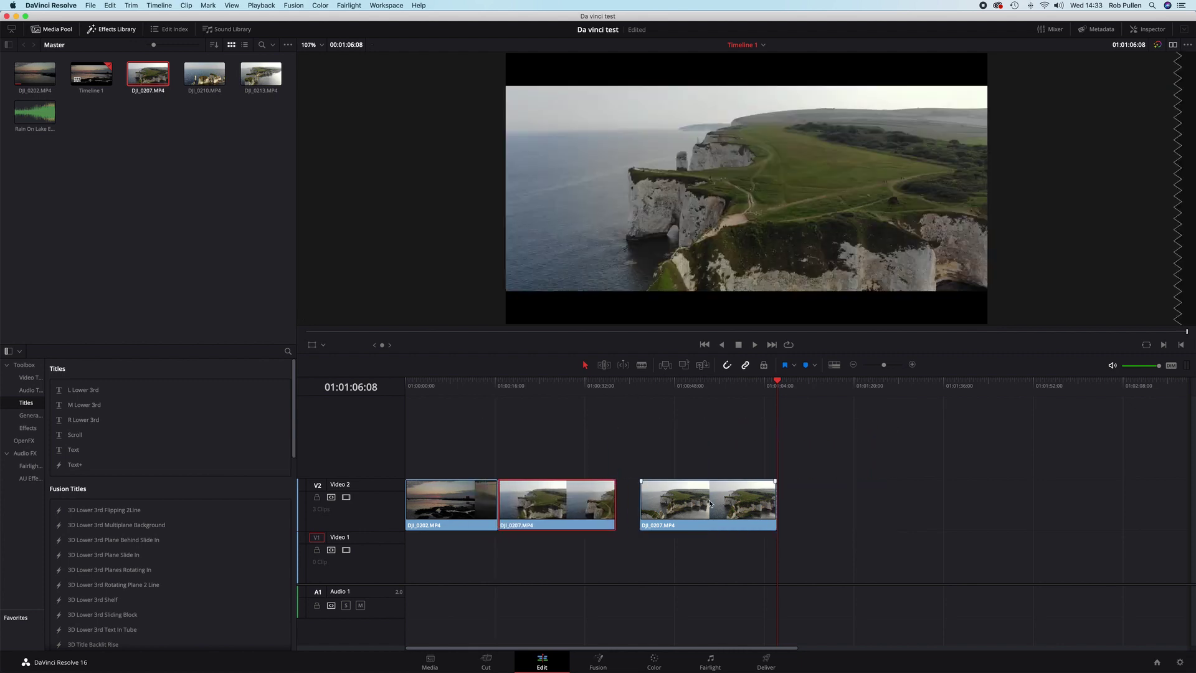
drag(710, 503, 688, 501)
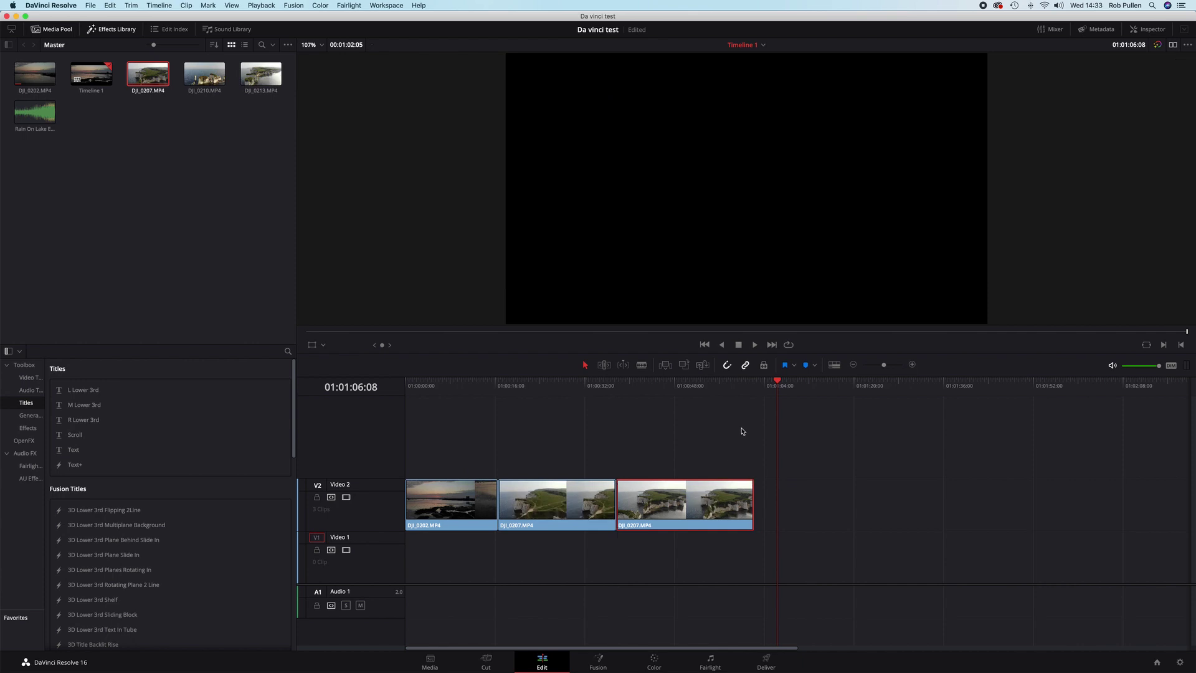
Play the timeline across the cut between the two rearranged DJI_0207.MP4 parts
click(572, 383)
key(space)
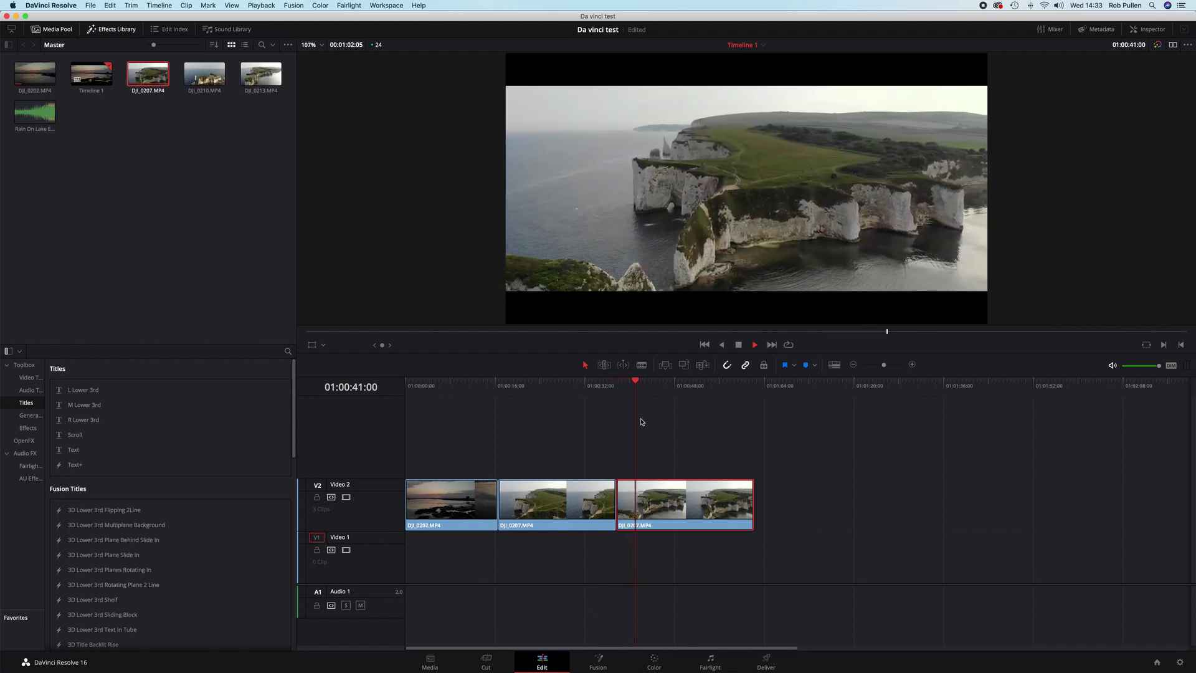
key(space)
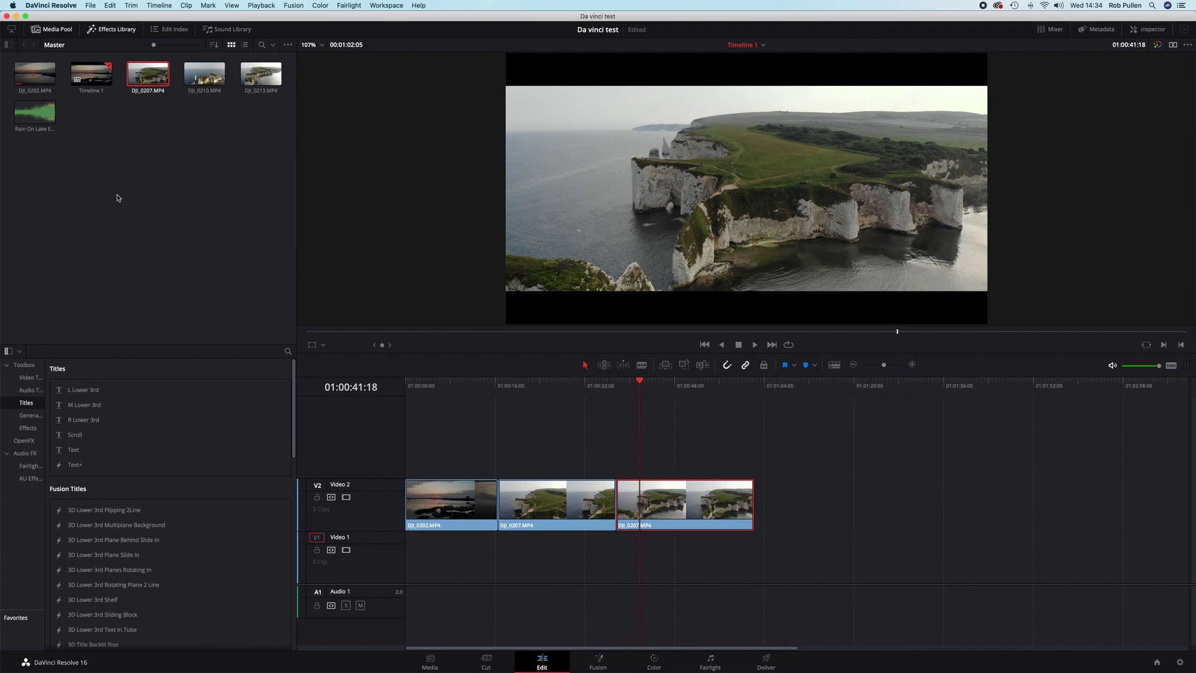
Place the Rain On Lake Erie (Theme).mp3 music on the Audio 1 track at the start of the timeline
click(30, 115)
drag(30, 116, 391, 483)
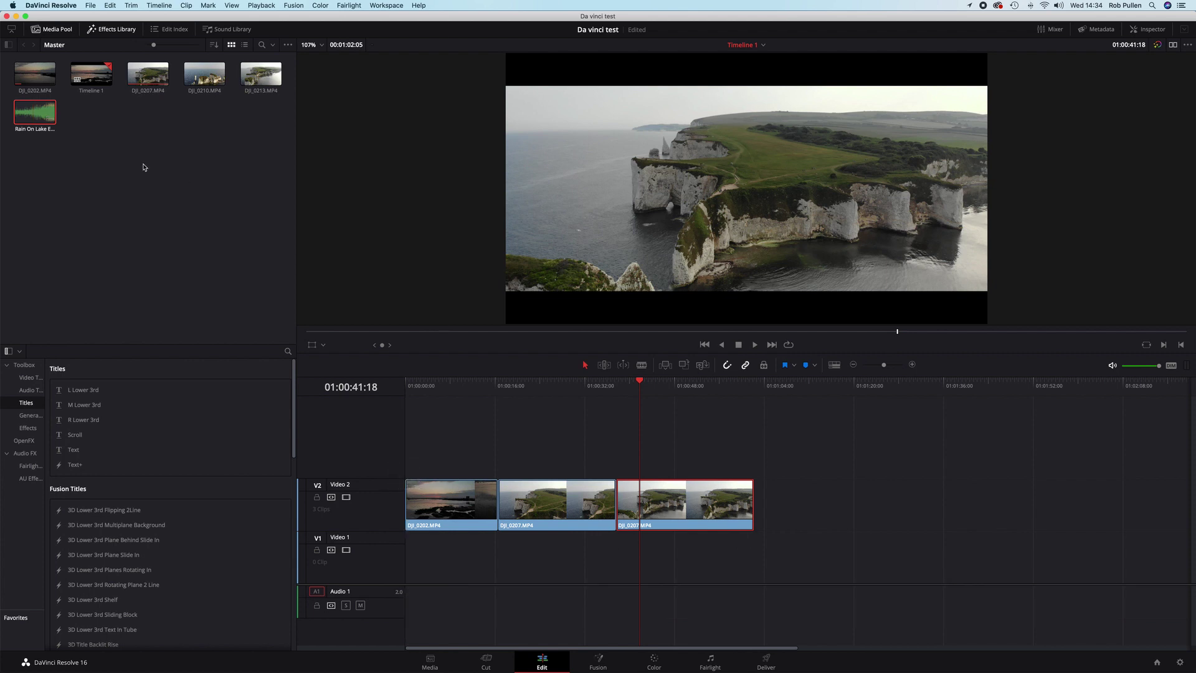
drag(43, 116, 411, 543)
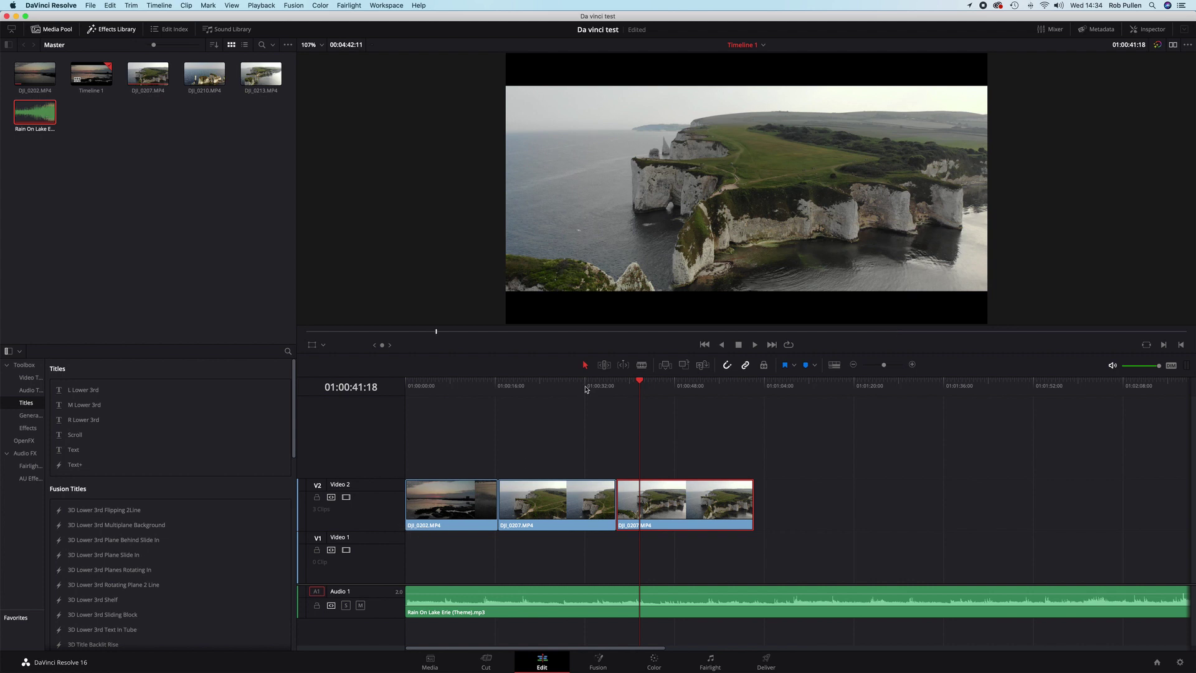
Play part of the second clip to check the footage together with the music
drag(642, 386, 573, 383)
key(space)
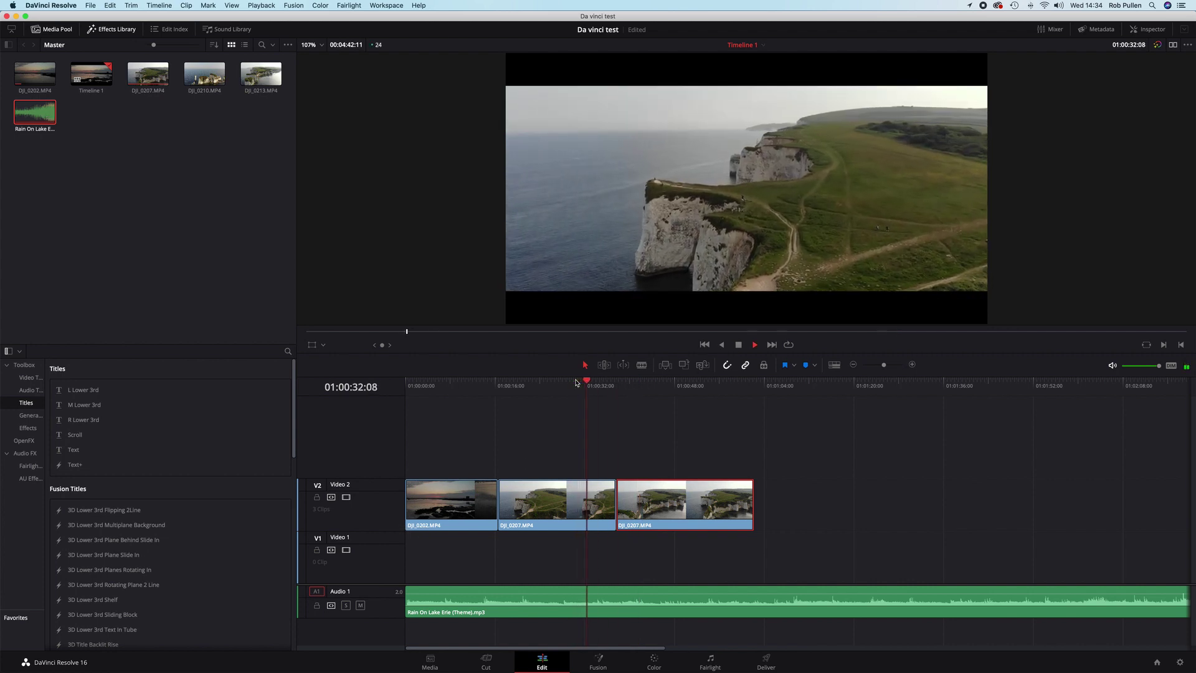
key(space)
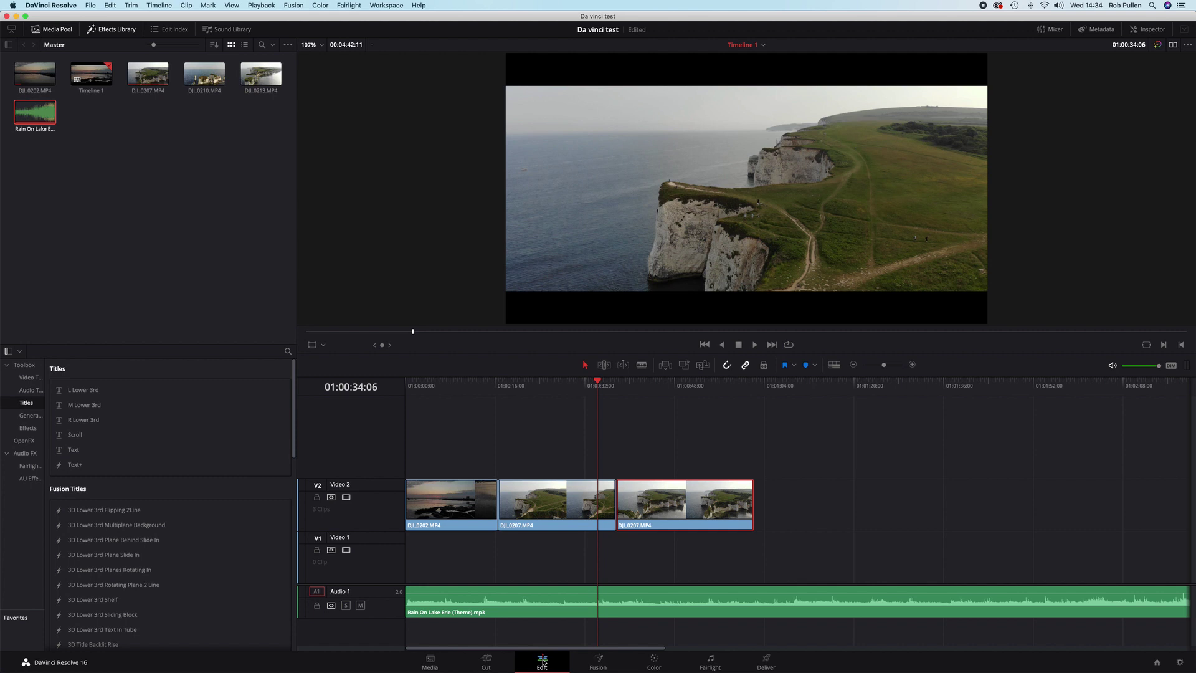
Open the Color page and select the first clip, the DJI_0202.MP4 sunset shot, for grading
click(655, 664)
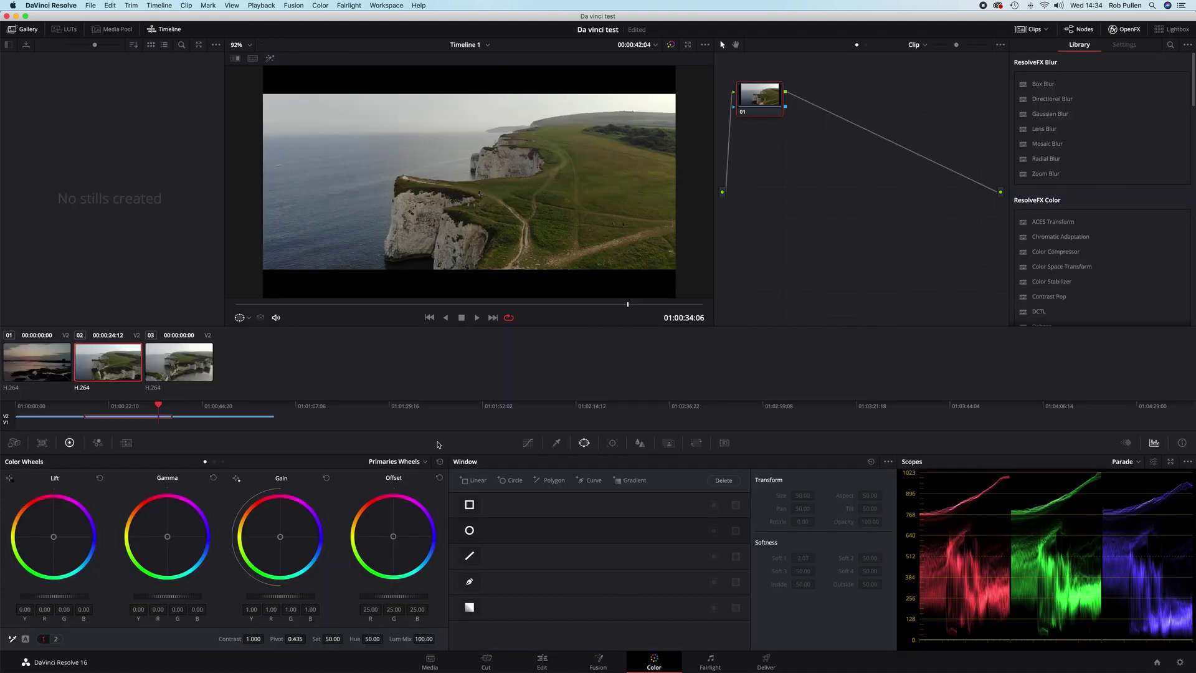
click(55, 363)
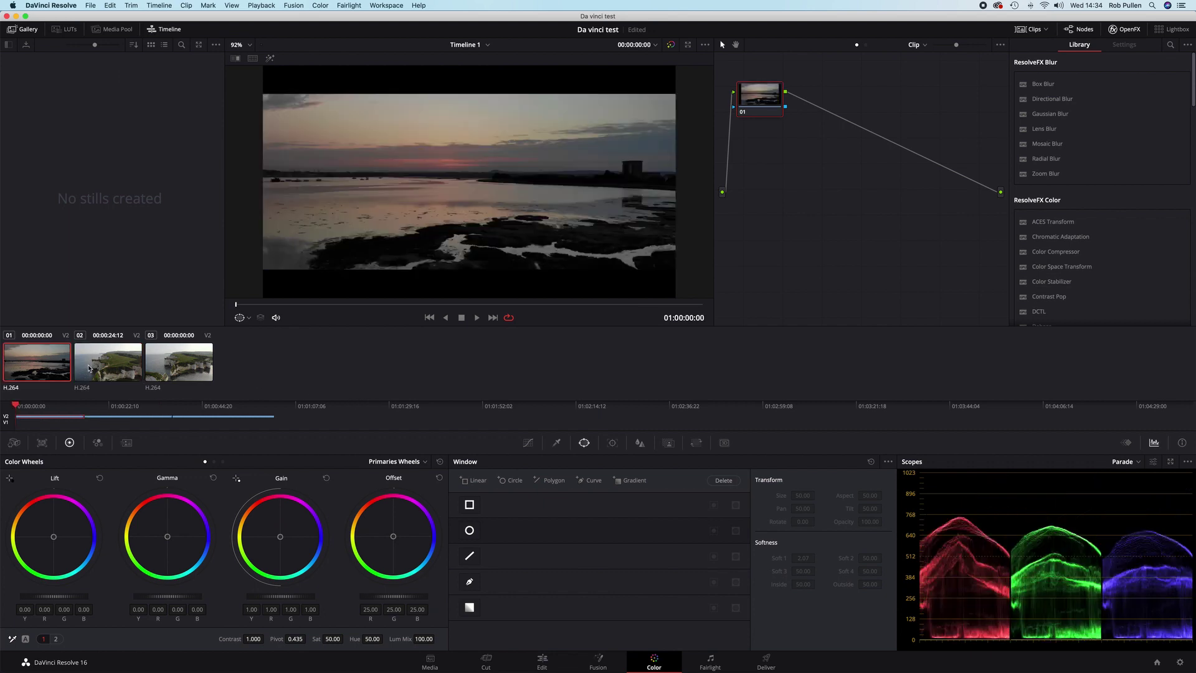
View the Log wheels for the first clip and switch back to the Primaries Wheels
click(162, 366)
click(109, 368)
key(Up)
click(214, 462)
click(222, 462)
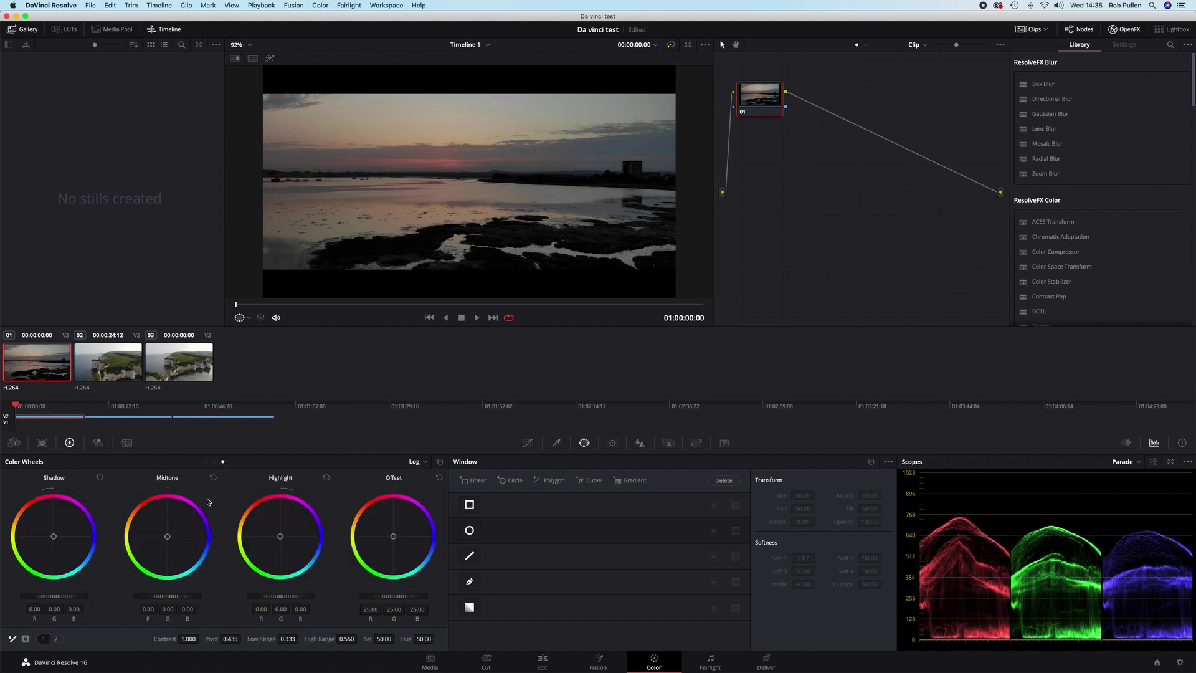
click(205, 462)
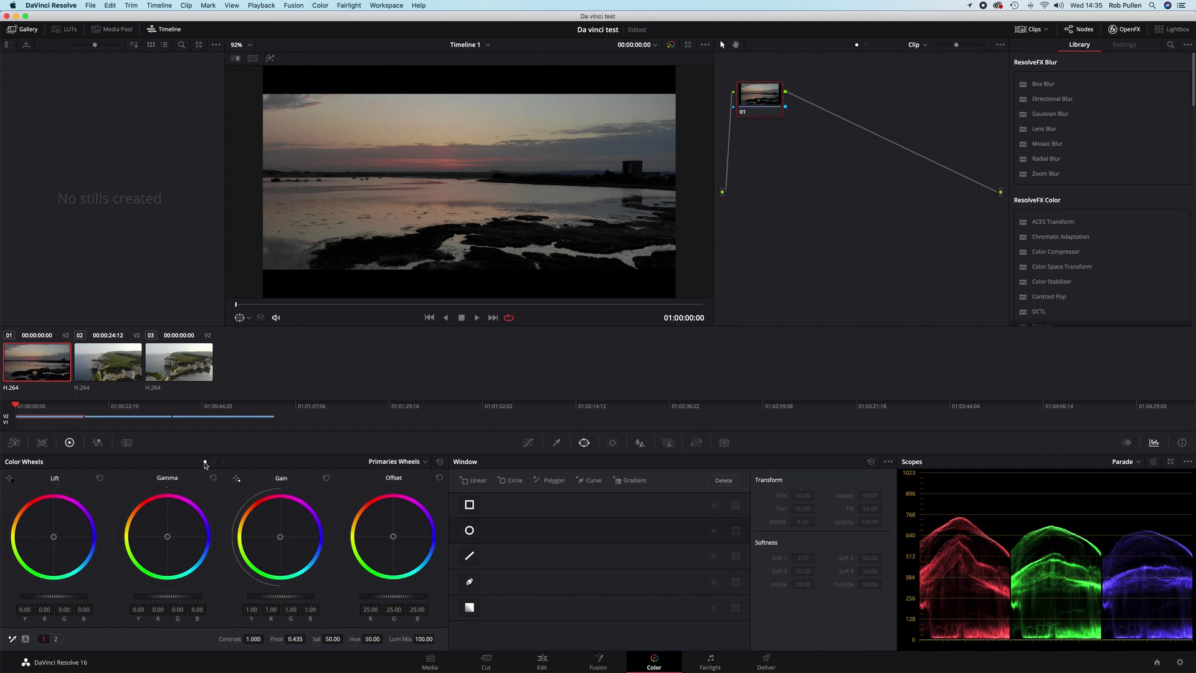
Look through the Tracker, Blur and Window palettes, ending with the Curves palette open
click(612, 442)
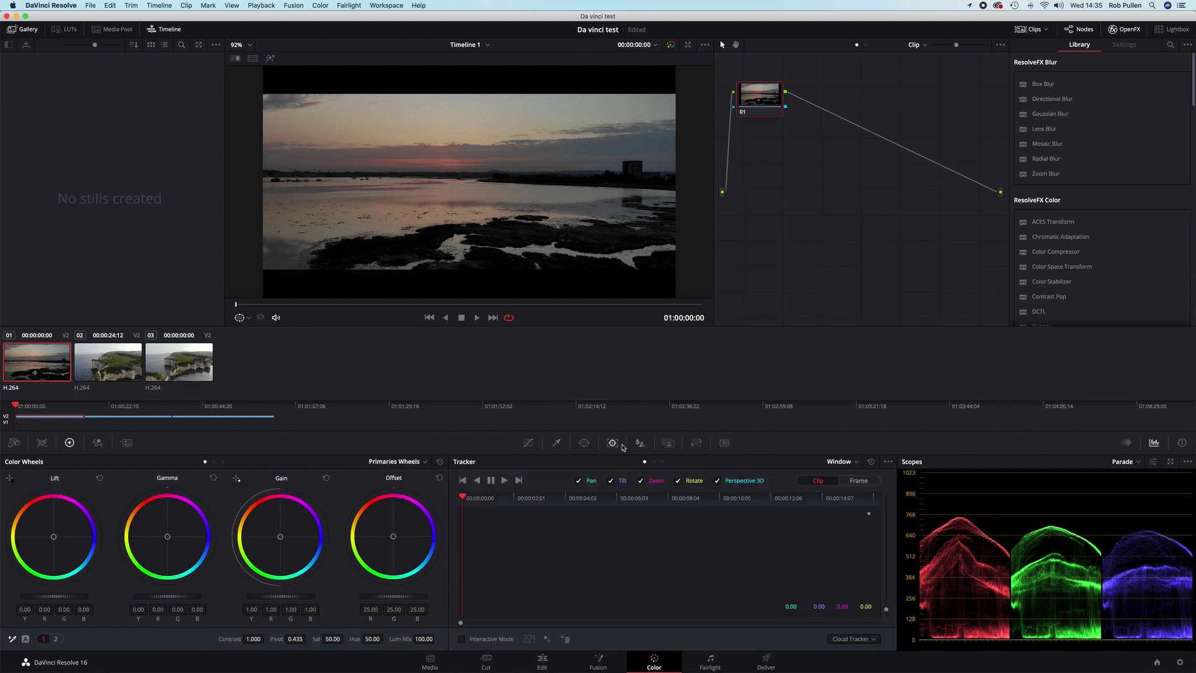
click(640, 444)
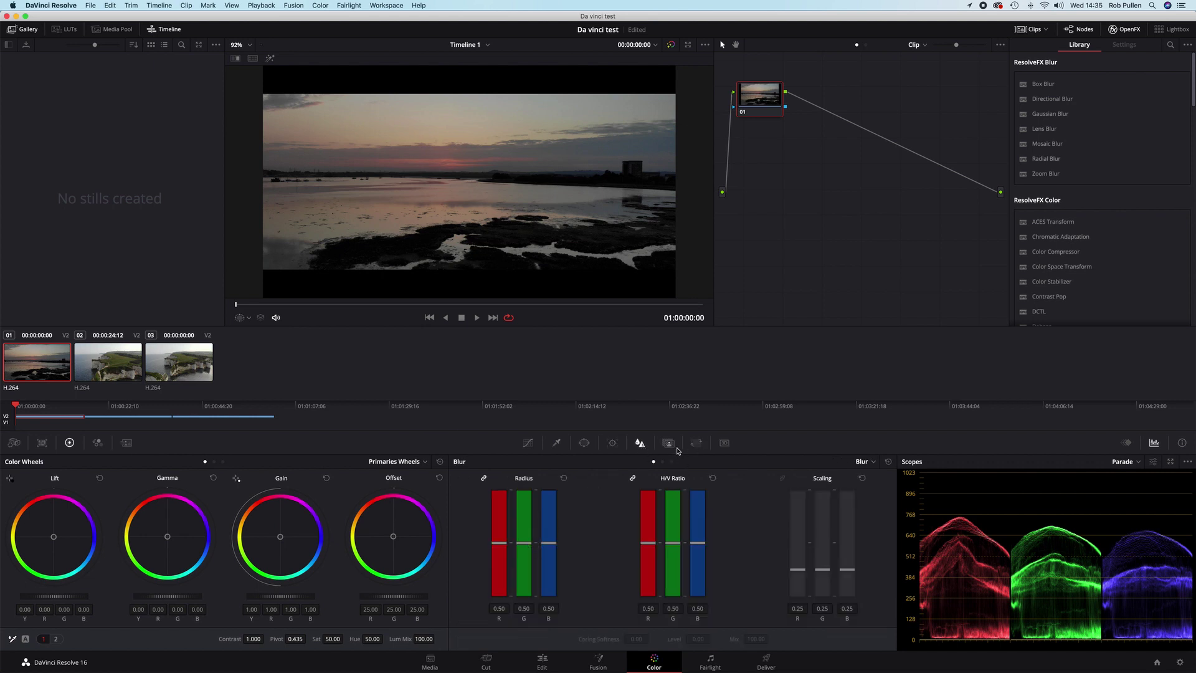
click(582, 446)
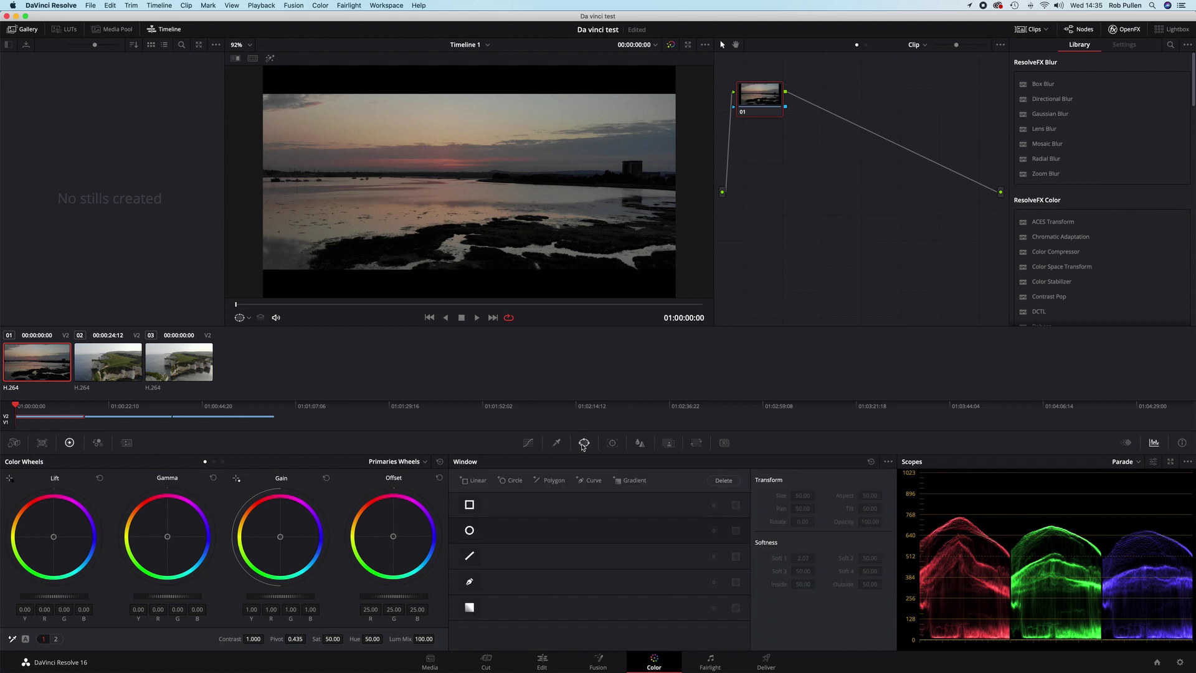
click(528, 443)
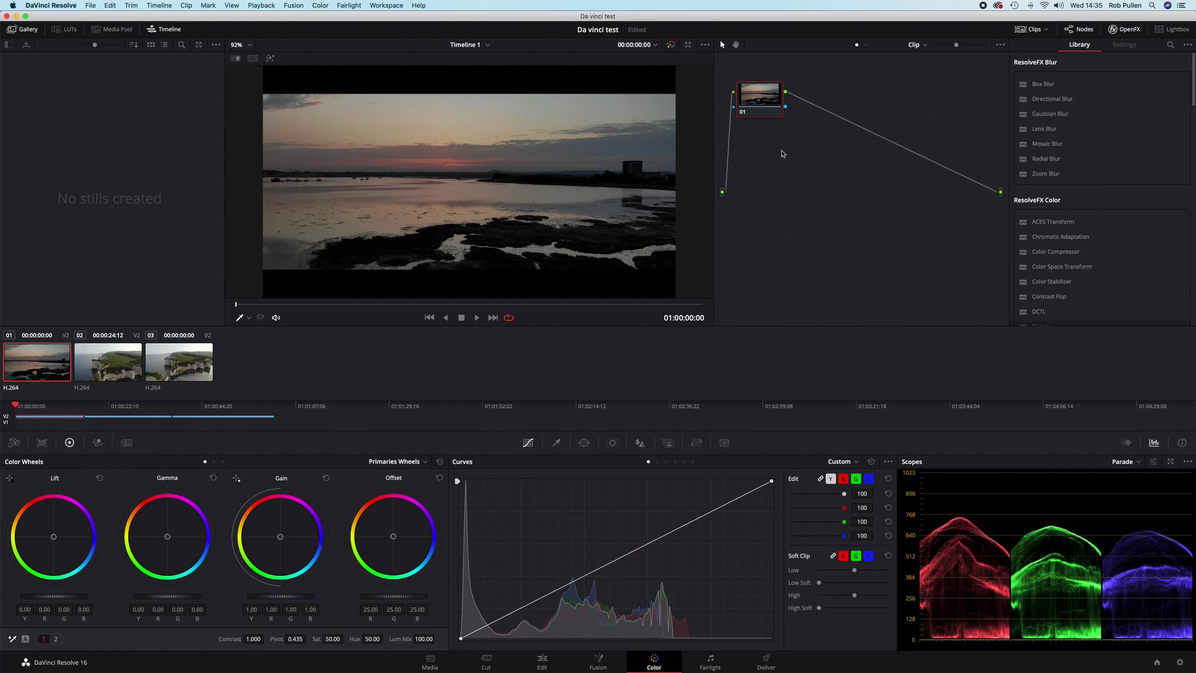
Reposition node 01 of the first clip, and do the same for the second clip, the cliff shot
drag(759, 104, 813, 133)
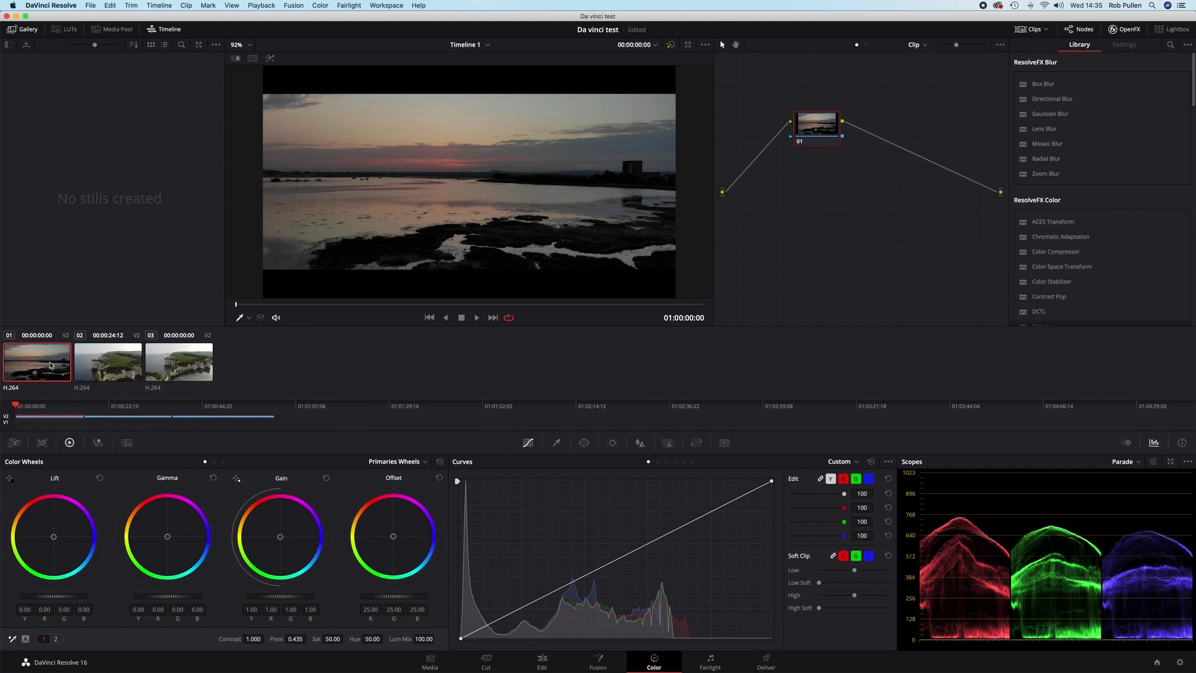
click(112, 368)
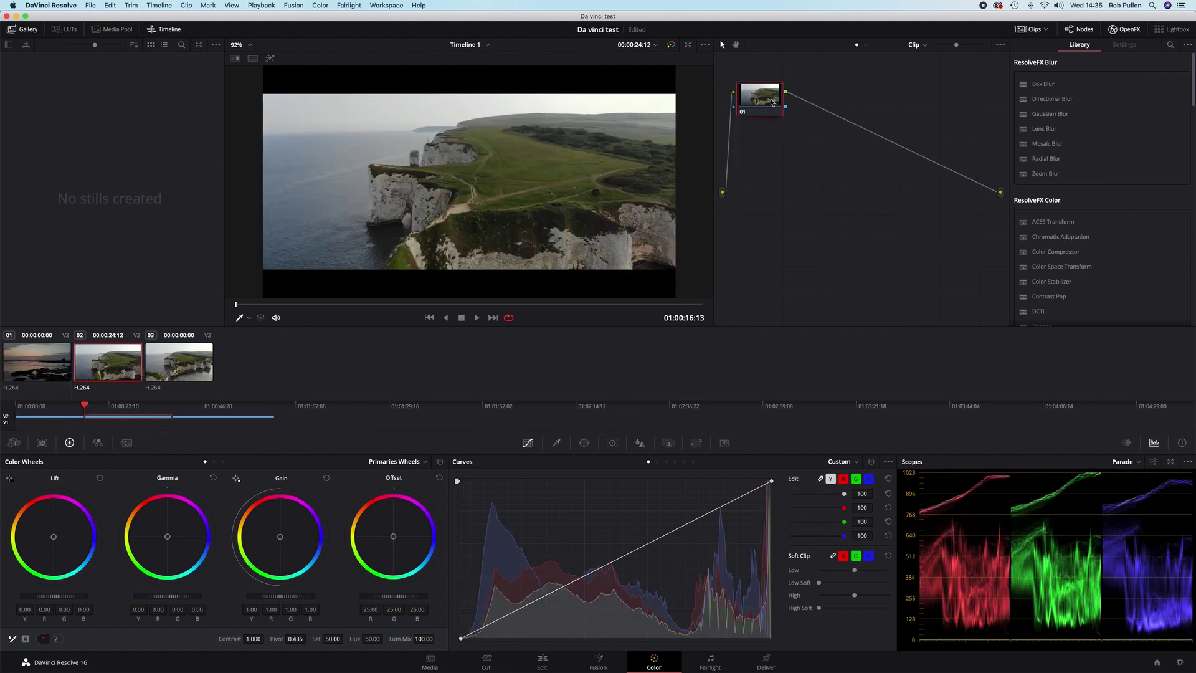
mouse_move(772, 102)
mouse_down()
mouse_move(843, 104)
mouse_move(775, 108)
mouse_up()
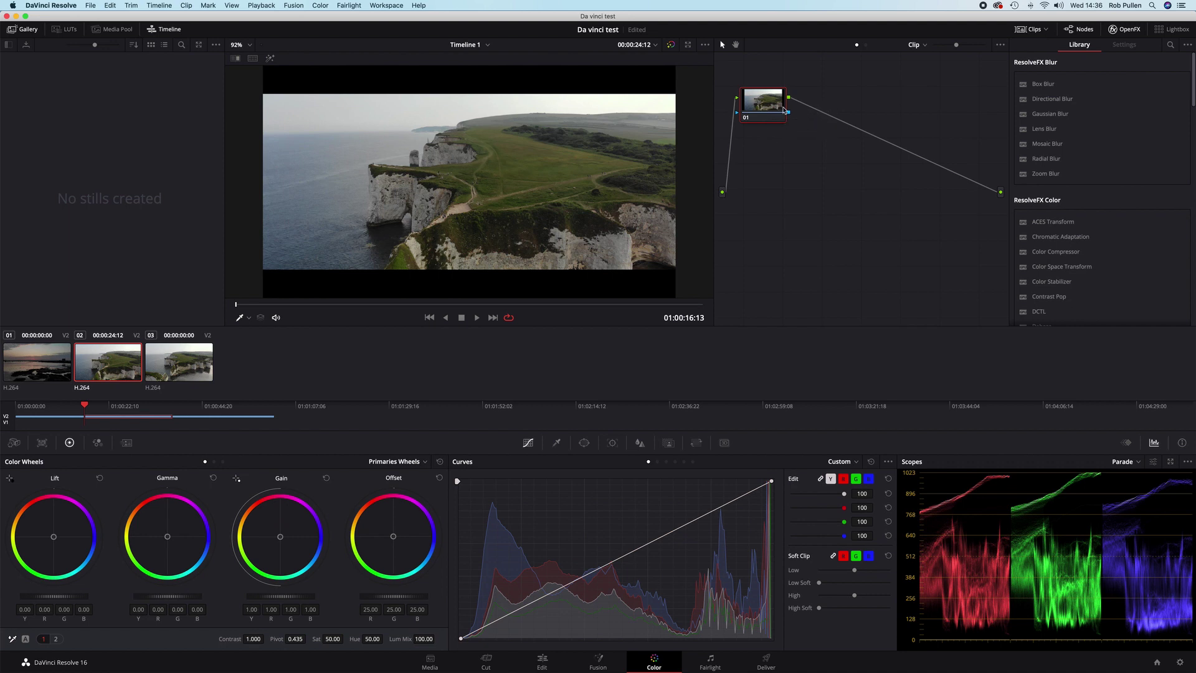
drag(771, 110, 770, 124)
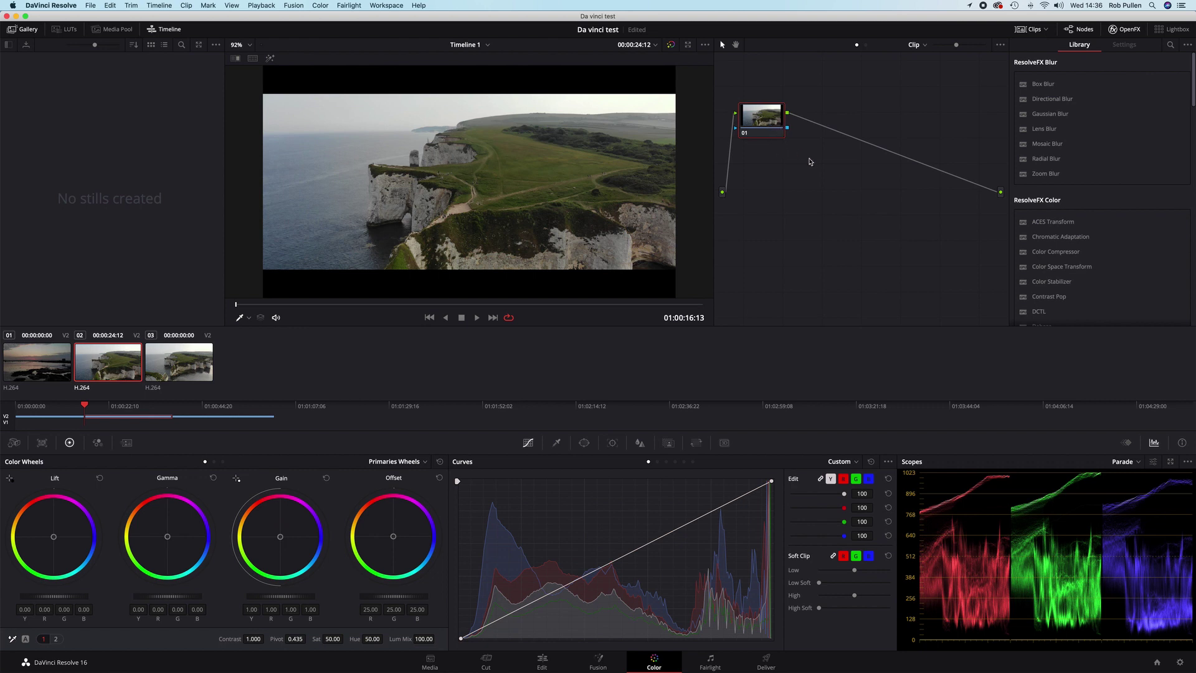
Grade the cliff shot on a new serial node after node 01, with Lift at -0.09 and Gain and Gamma shifted toward green
key(alt+s)
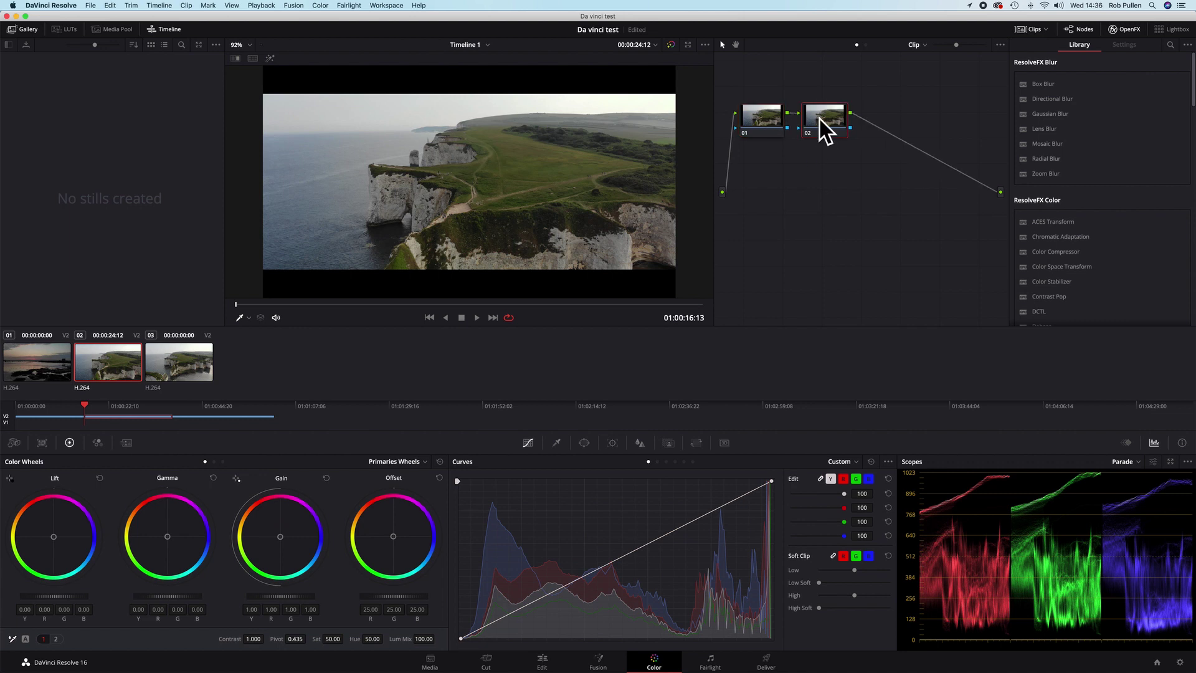
mouse_move(825, 122)
mouse_down()
mouse_move(852, 122)
mouse_move(840, 122)
mouse_up()
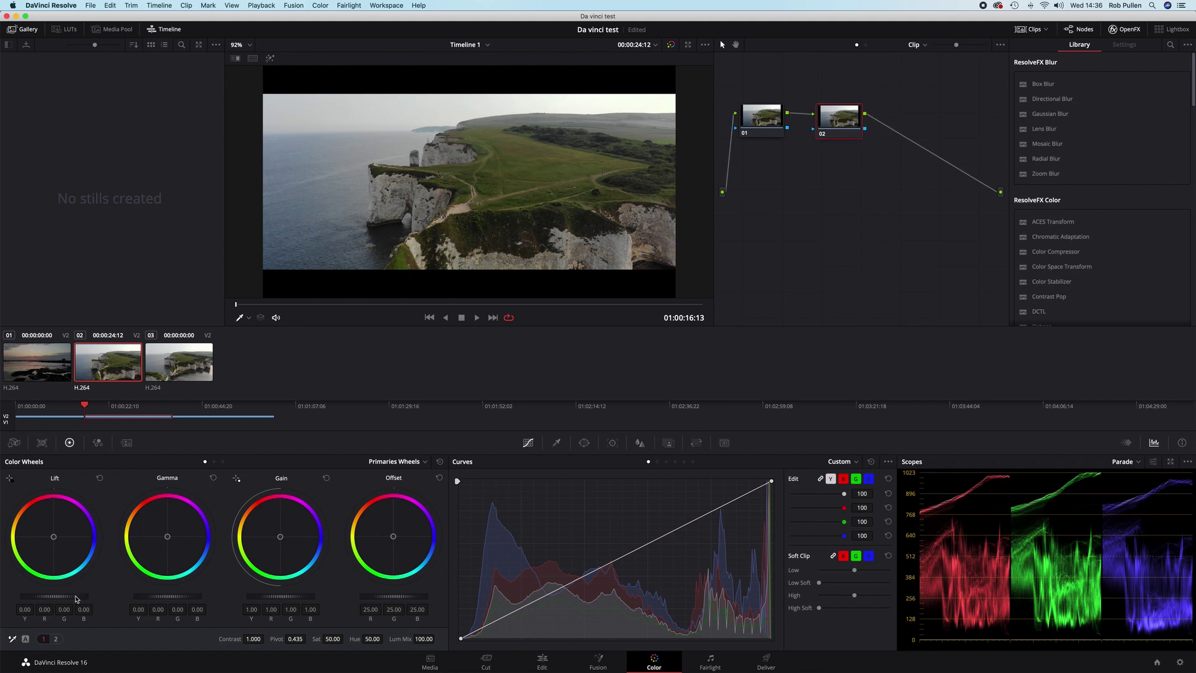
drag(56, 596, 49, 597)
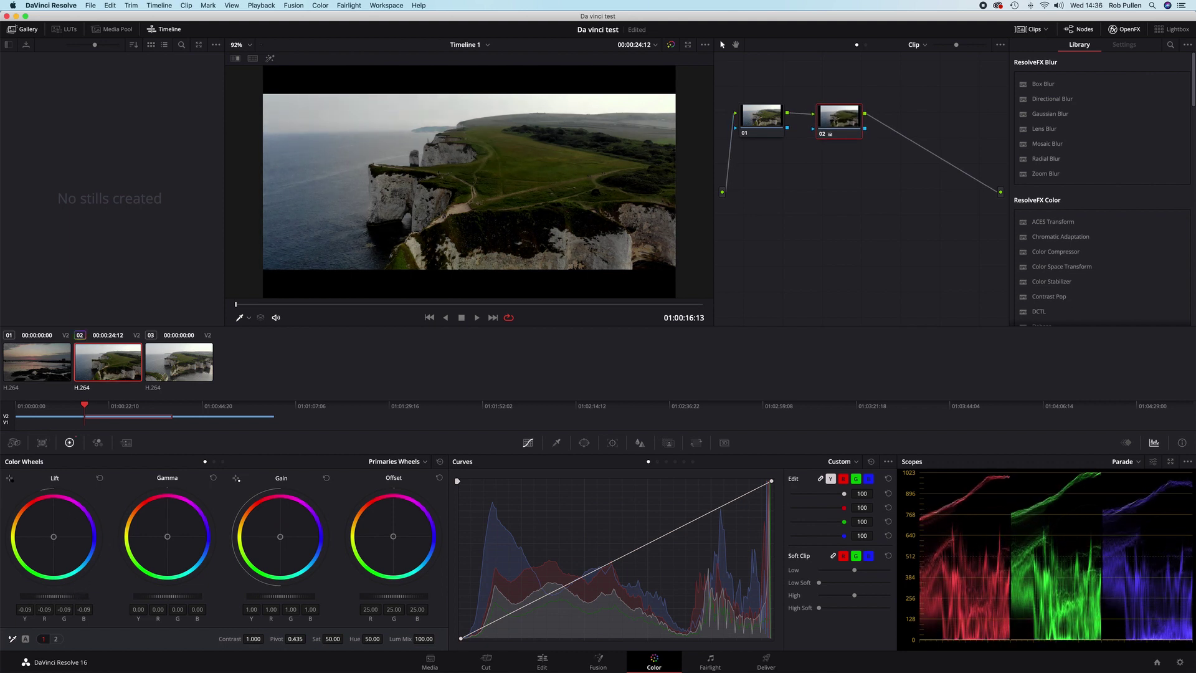
drag(280, 536, 279, 539)
drag(167, 536, 165, 539)
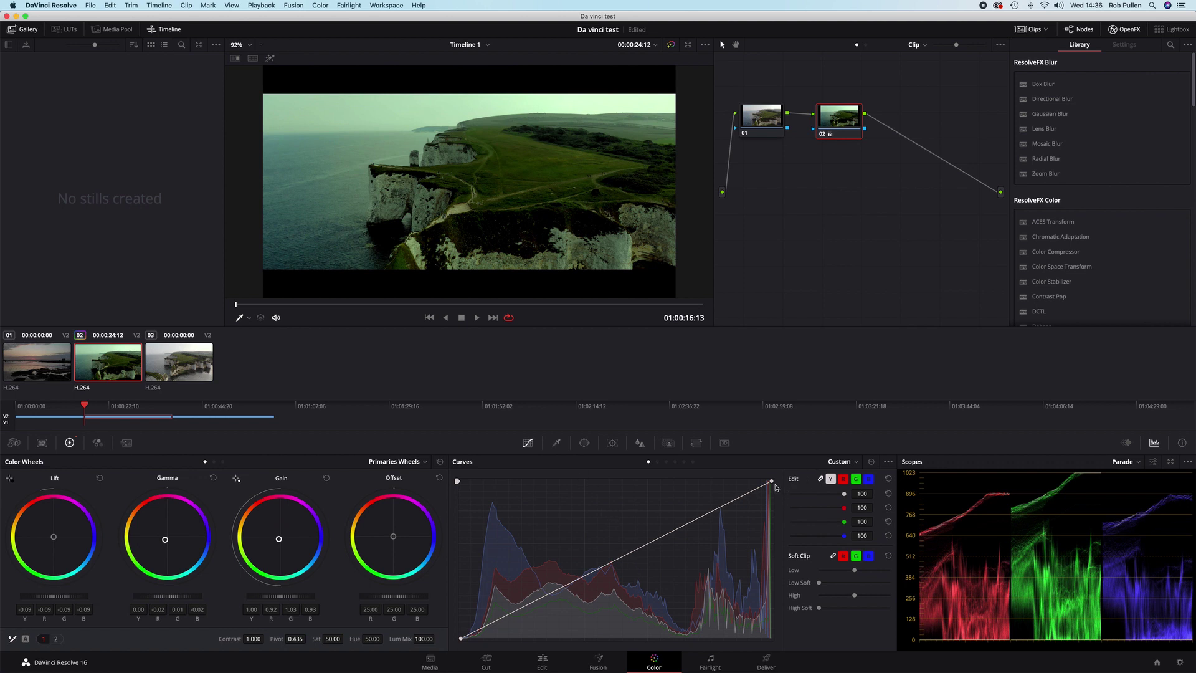
Shape node 02's custom curve by pulling in the white point, lowering the midtones, and raising the highlights and shadows
drag(771, 481, 696, 484)
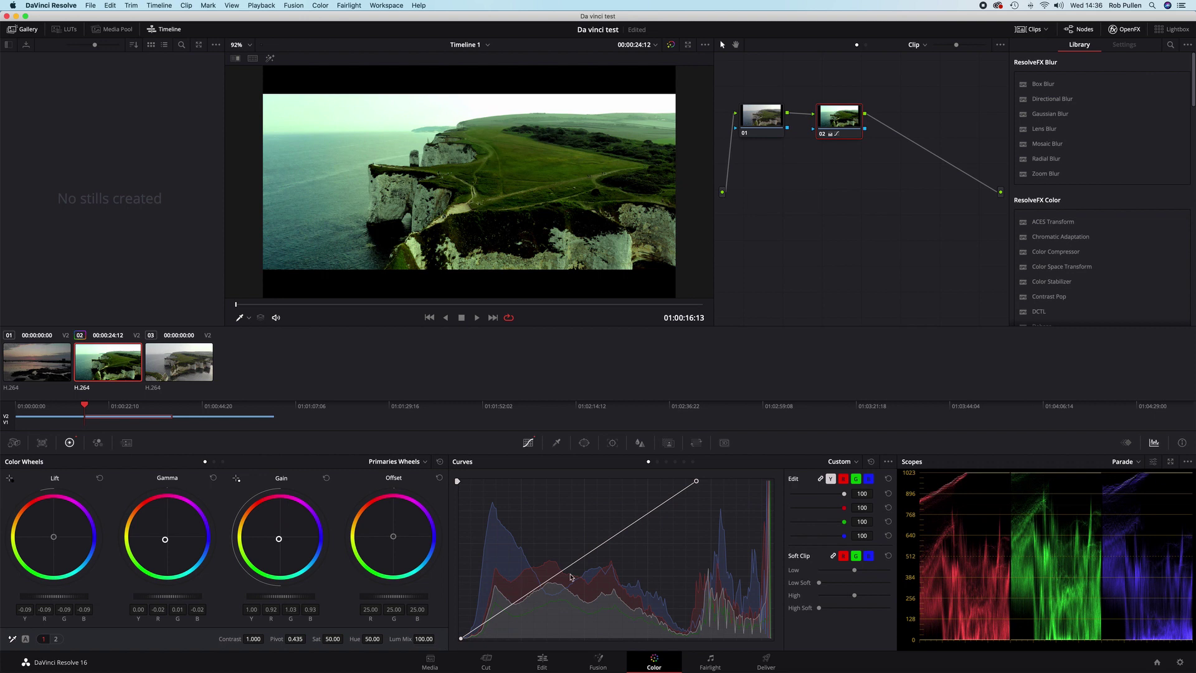
drag(582, 556, 588, 571)
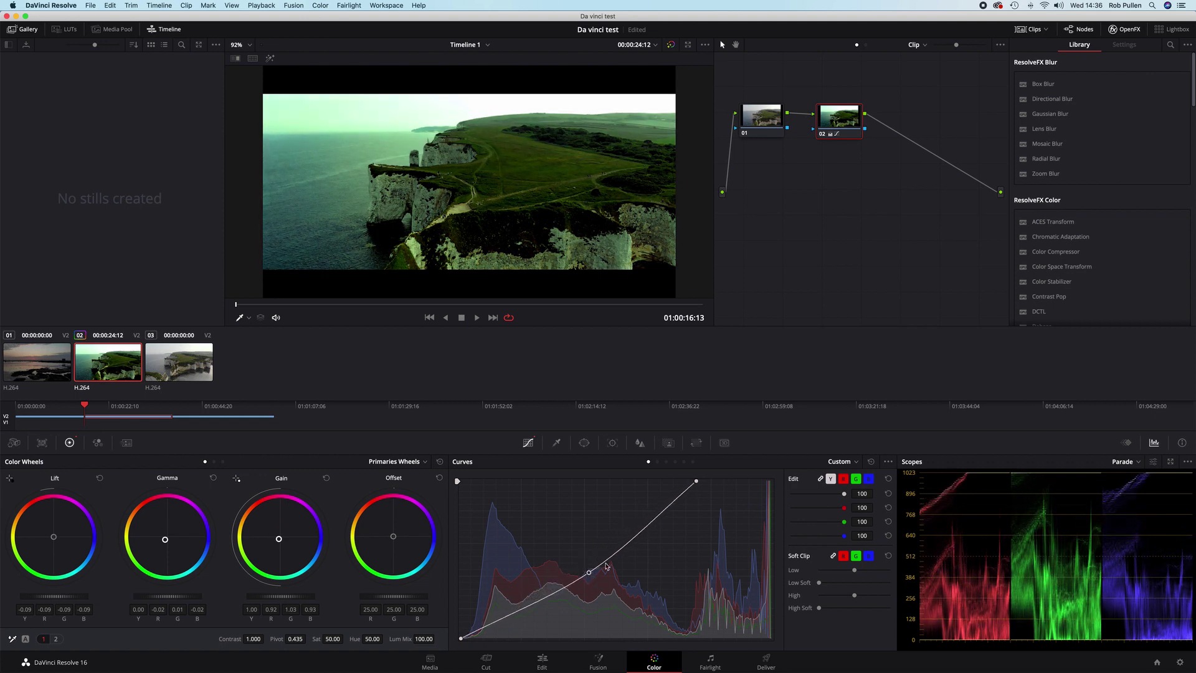
drag(631, 537, 633, 508)
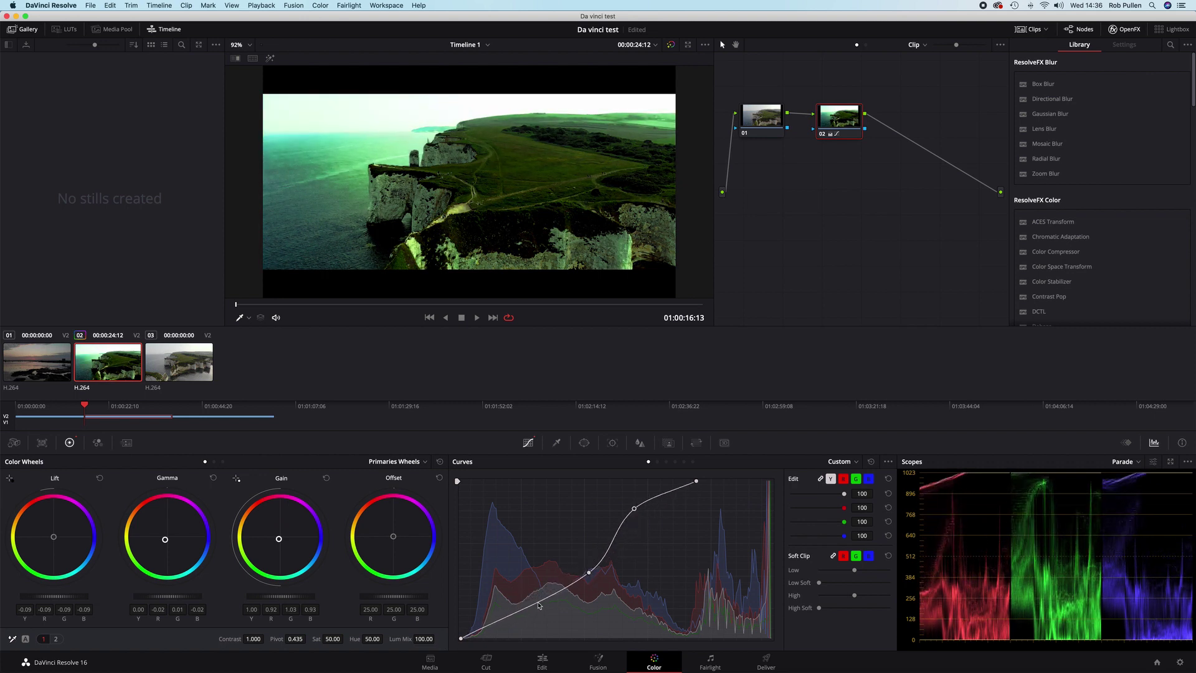
drag(539, 604, 520, 603)
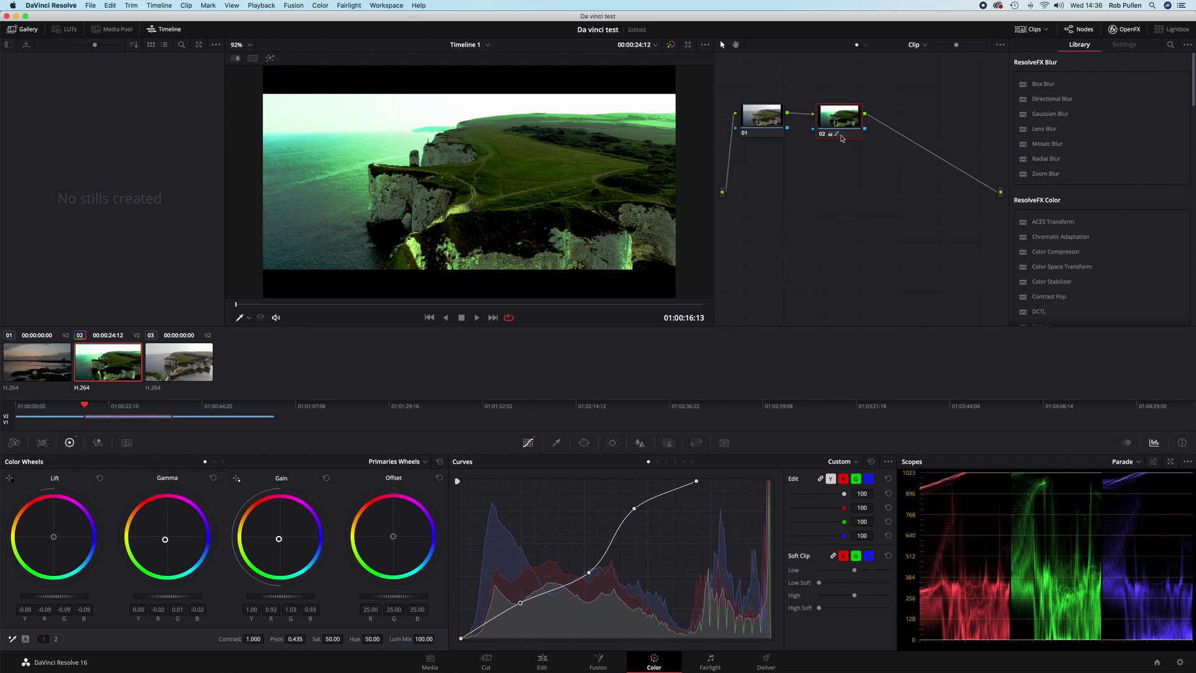
Compare the cliff shot with and without its grade by bypassing all grades and toggling node 02
key(shift+d)
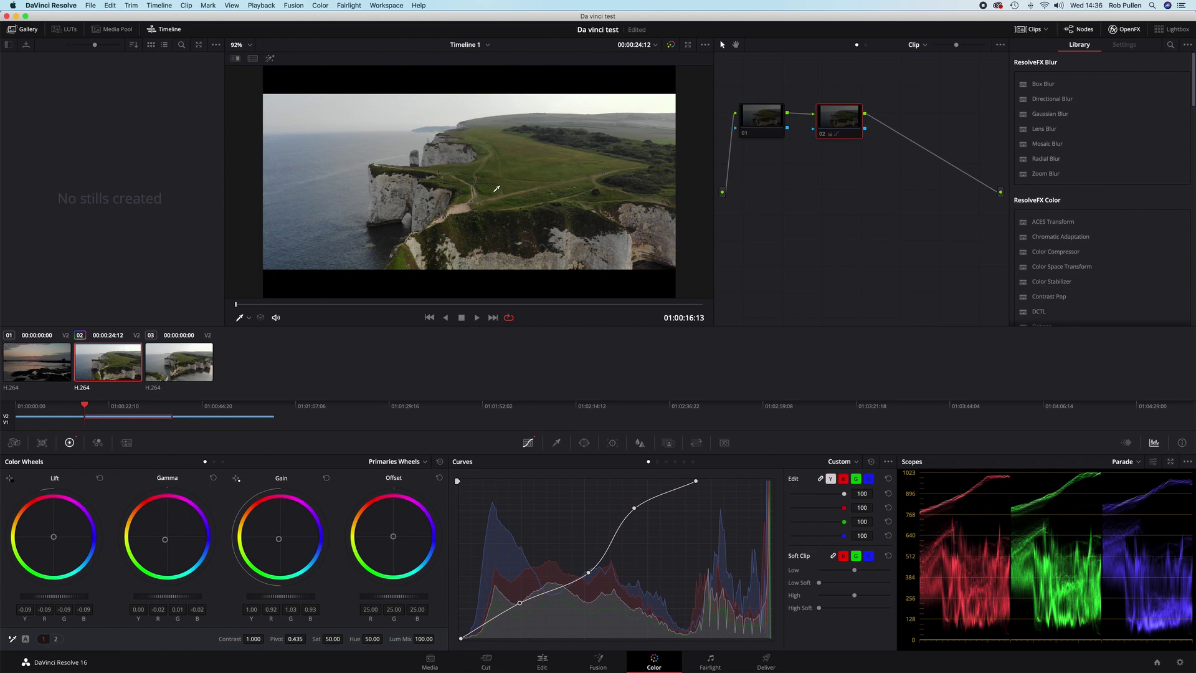
key(shift+d)
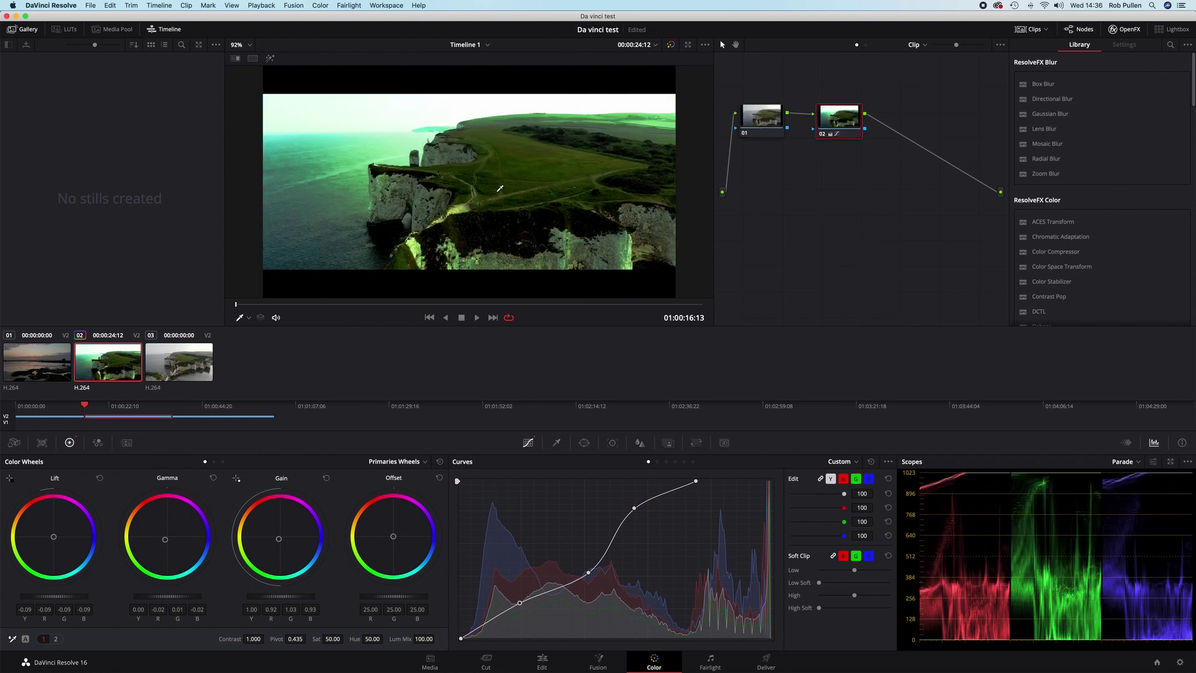
key(super+d)
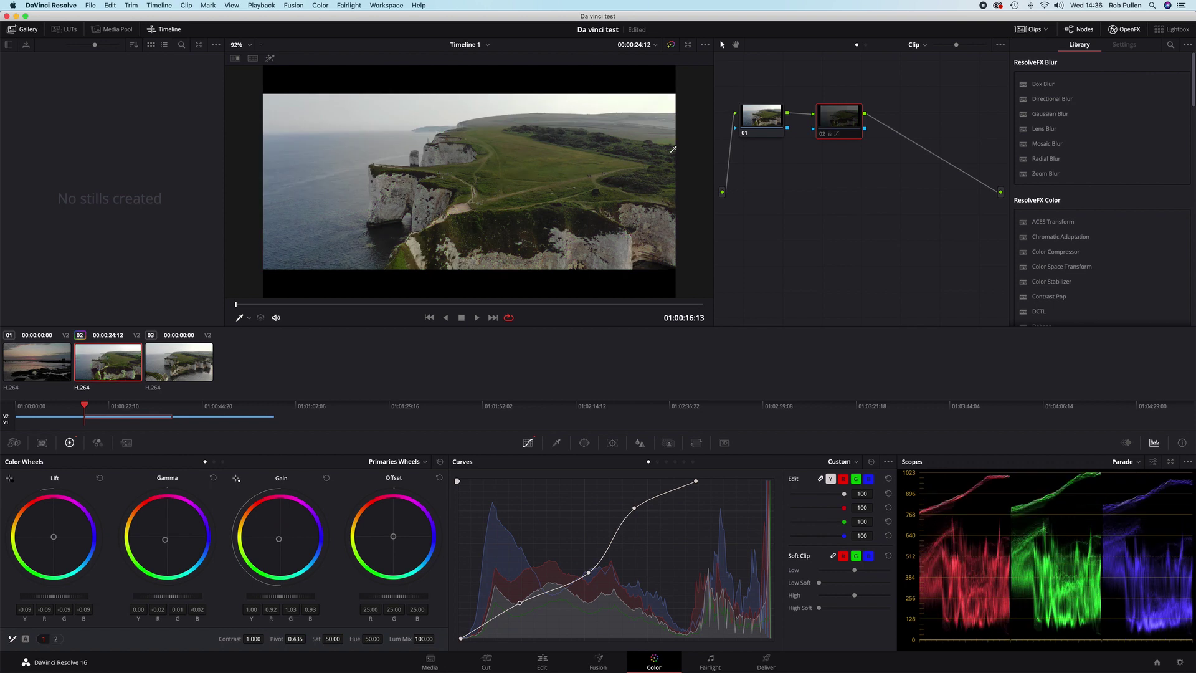
click(847, 133)
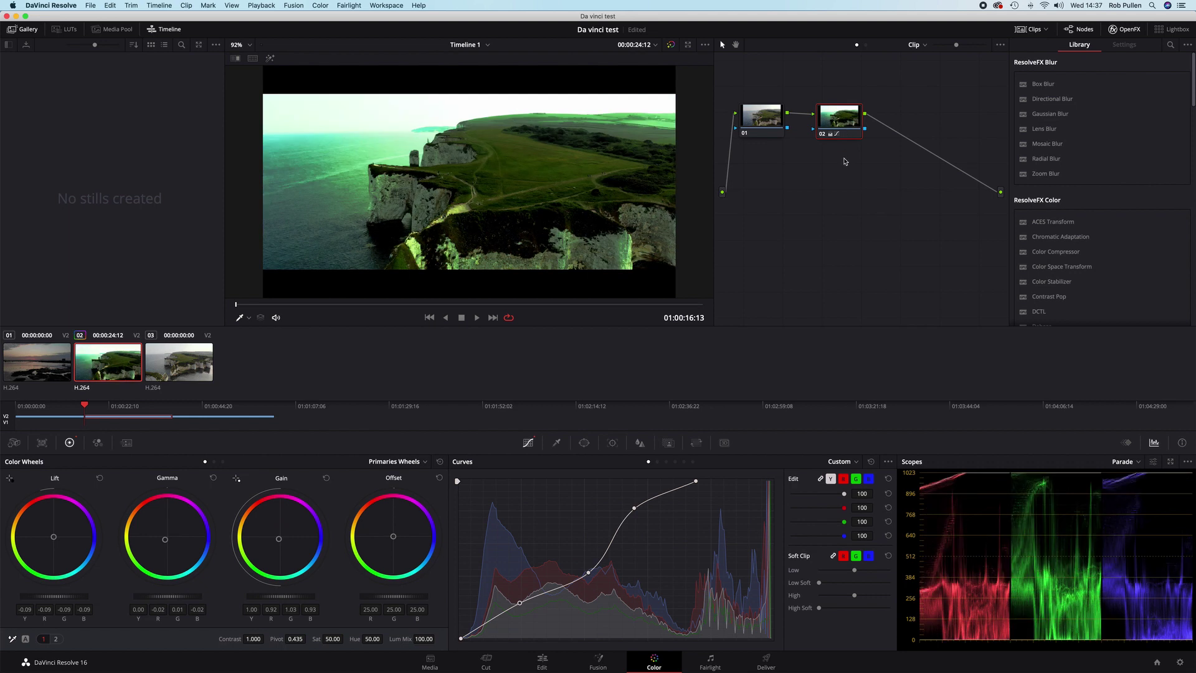
key(ctrl+d)
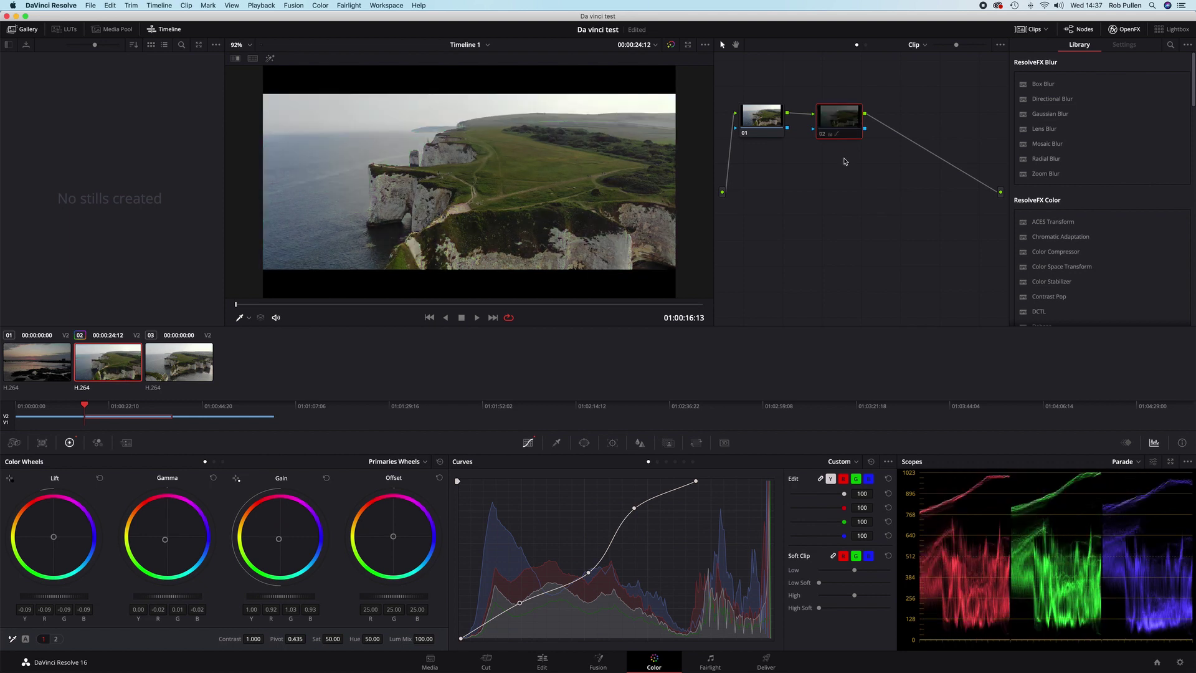
Delete node 02 from the second clip's node graph
right_click(840, 126)
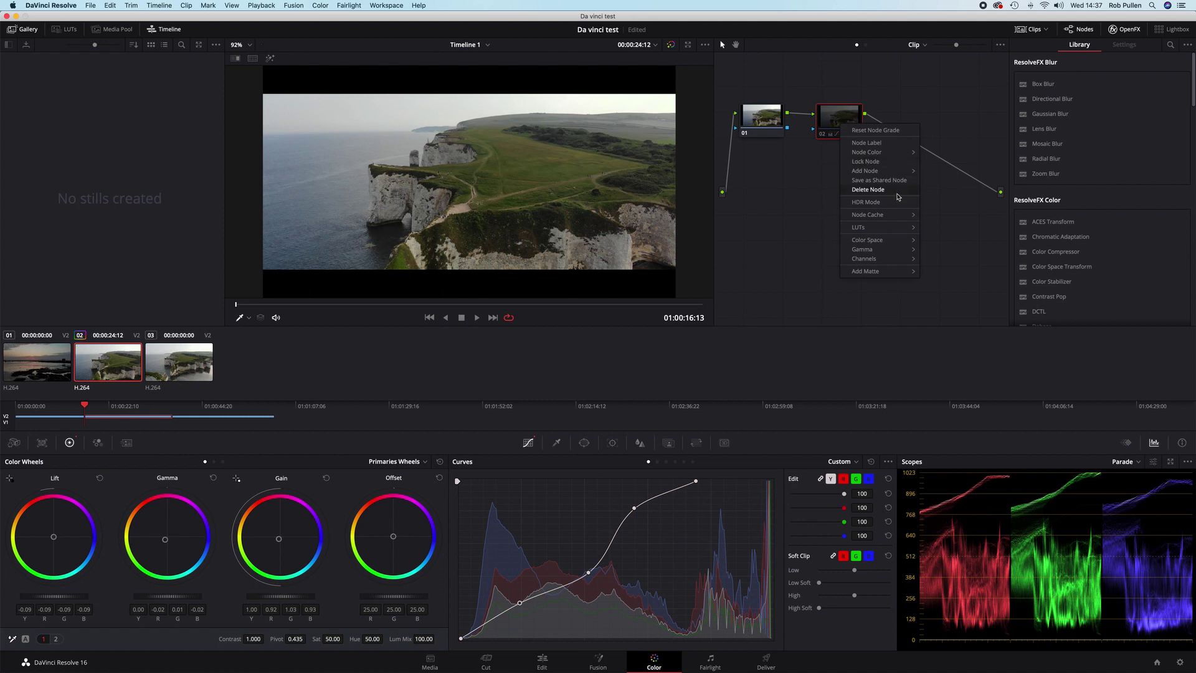
click(870, 191)
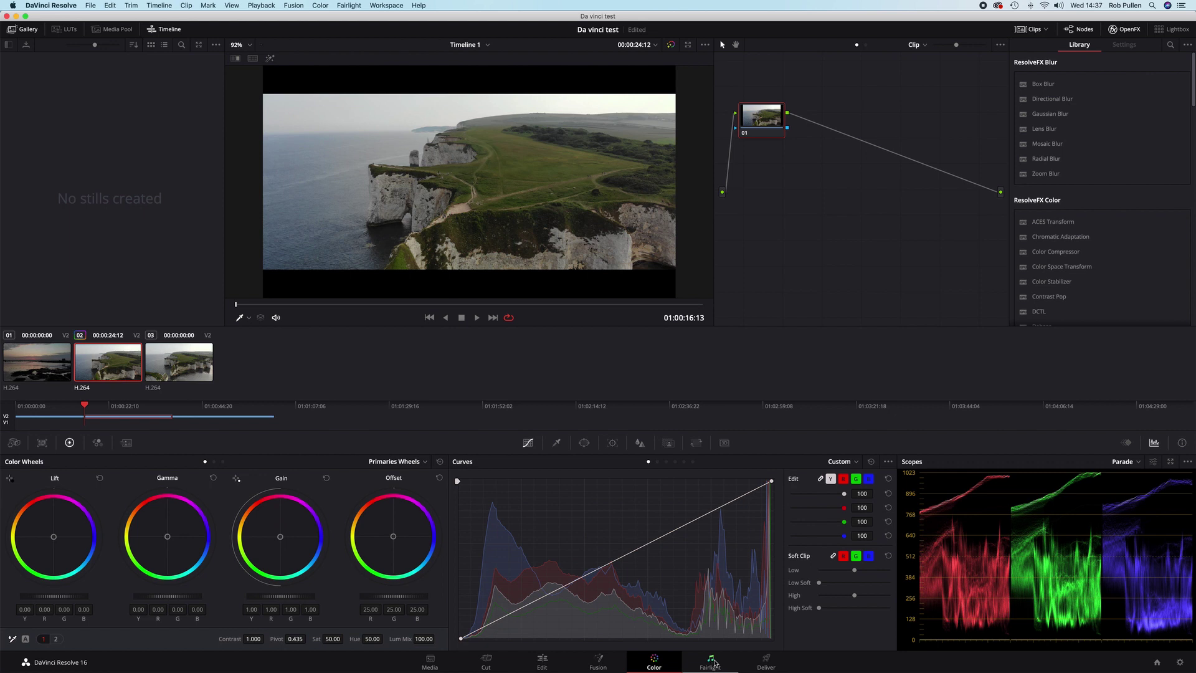
Review the render settings on the Deliver page and return to the Edit page
click(767, 663)
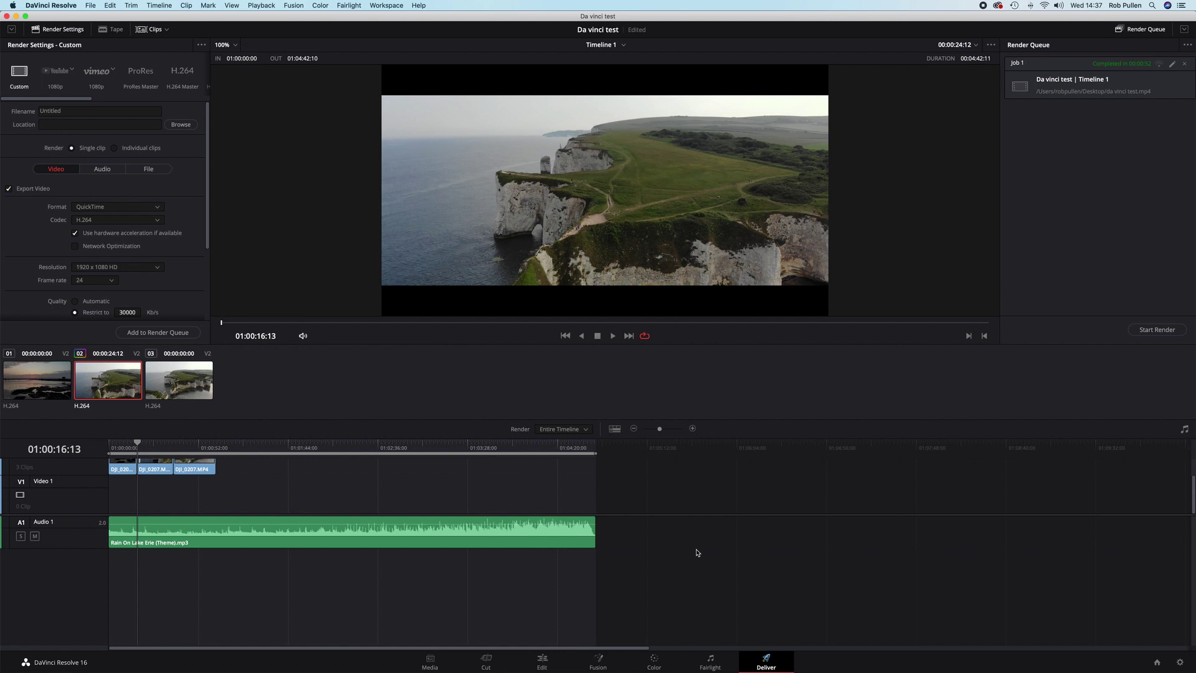
click(543, 662)
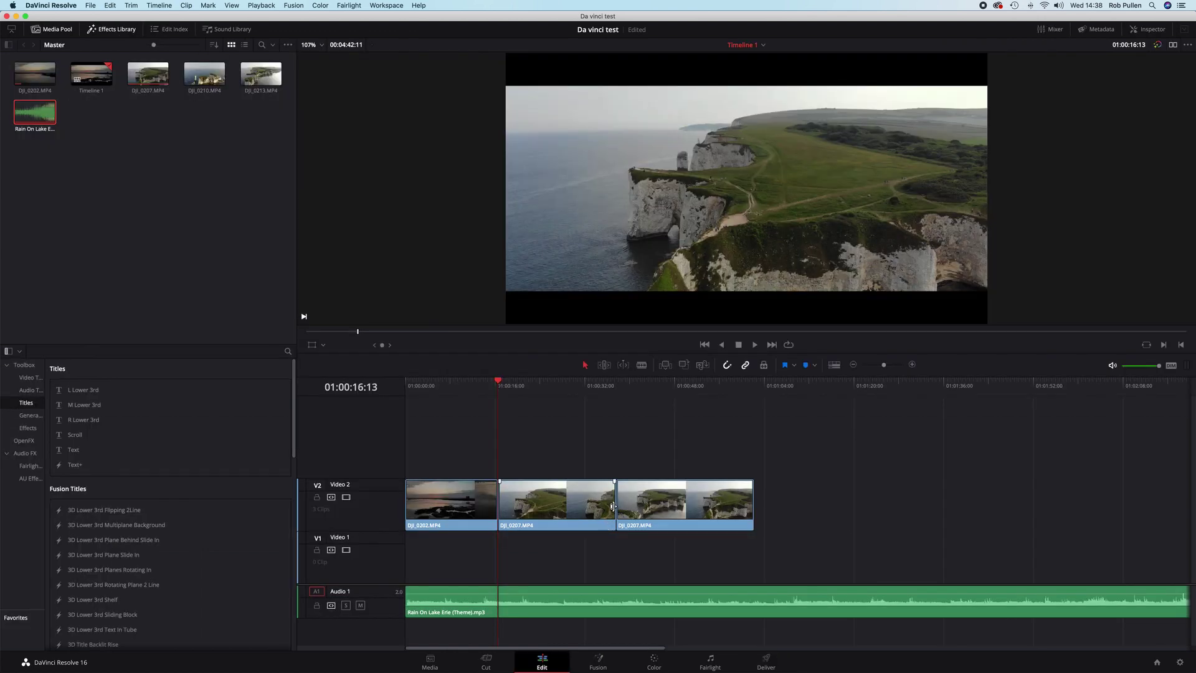